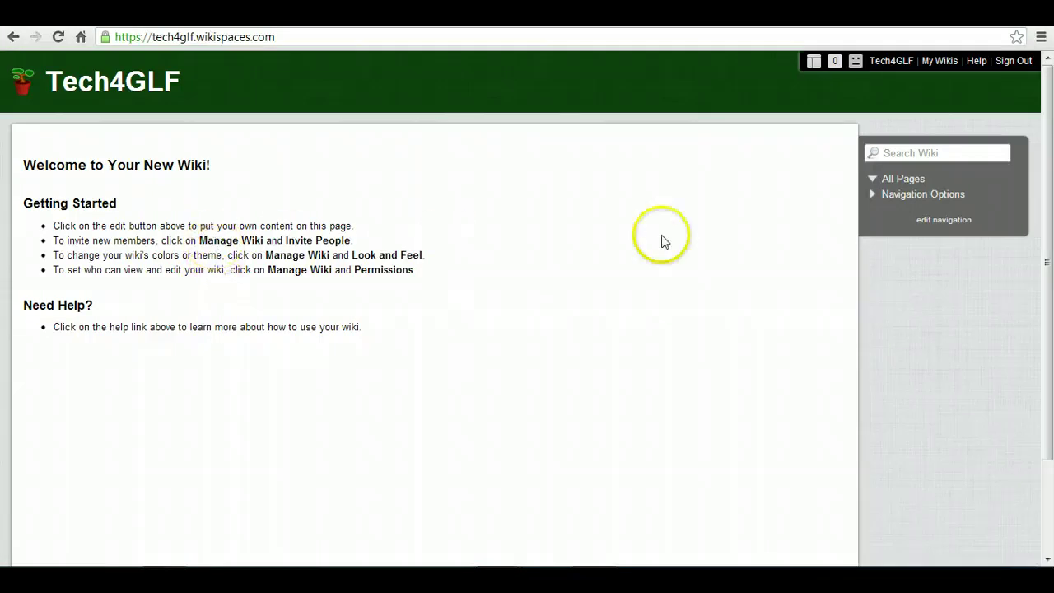
Step: Show the wiki's sidebar and the home page's Edit controls
left_click(812, 62)
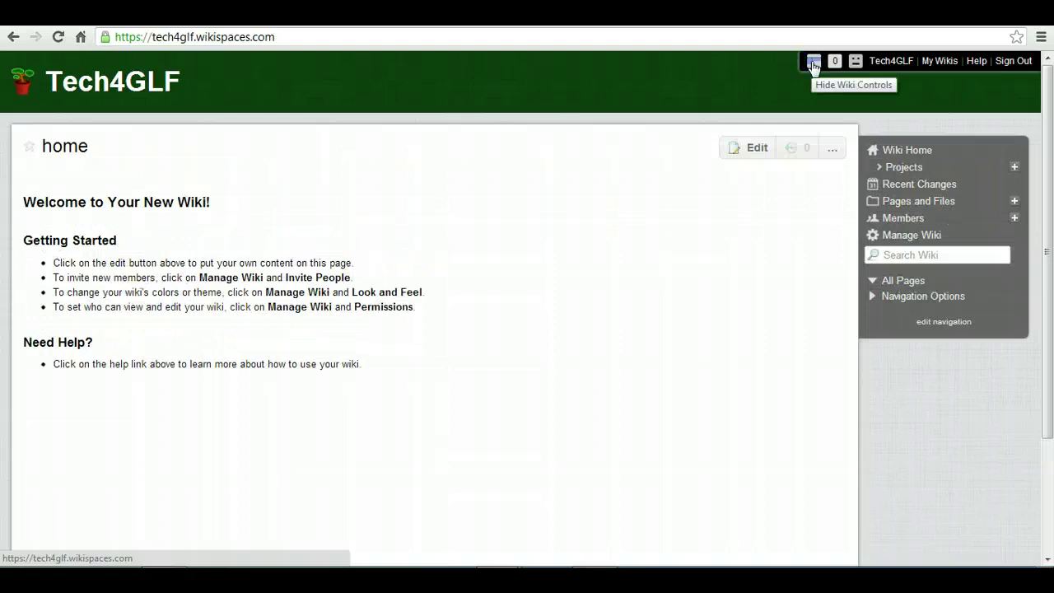
Step: Replace the home page's welcome text with the two prepared thank-you and starter-document lines
left_click(740, 152)
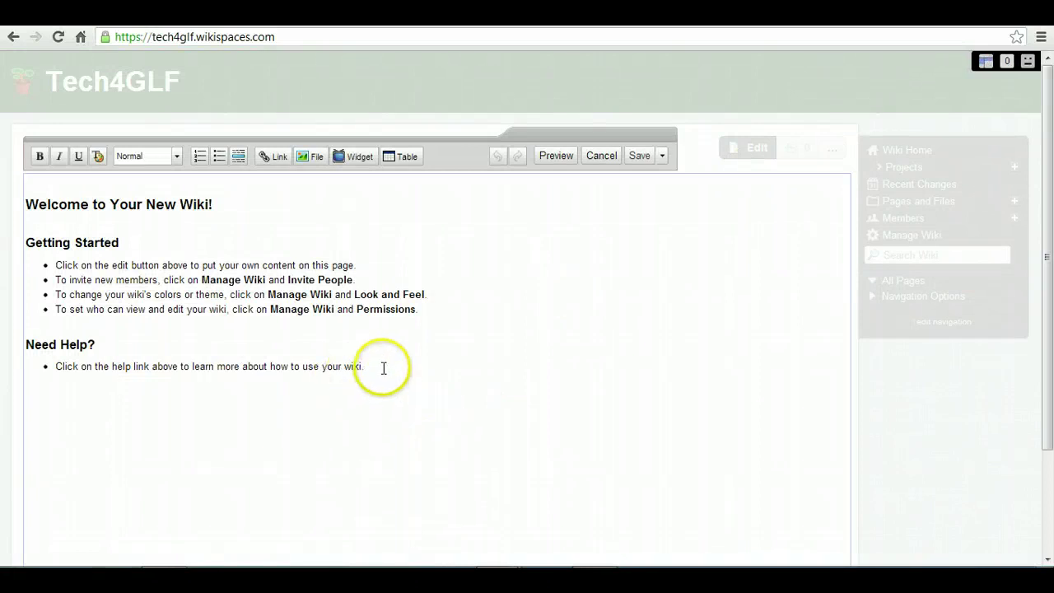
left_click_drag(381, 367, 25, 185)
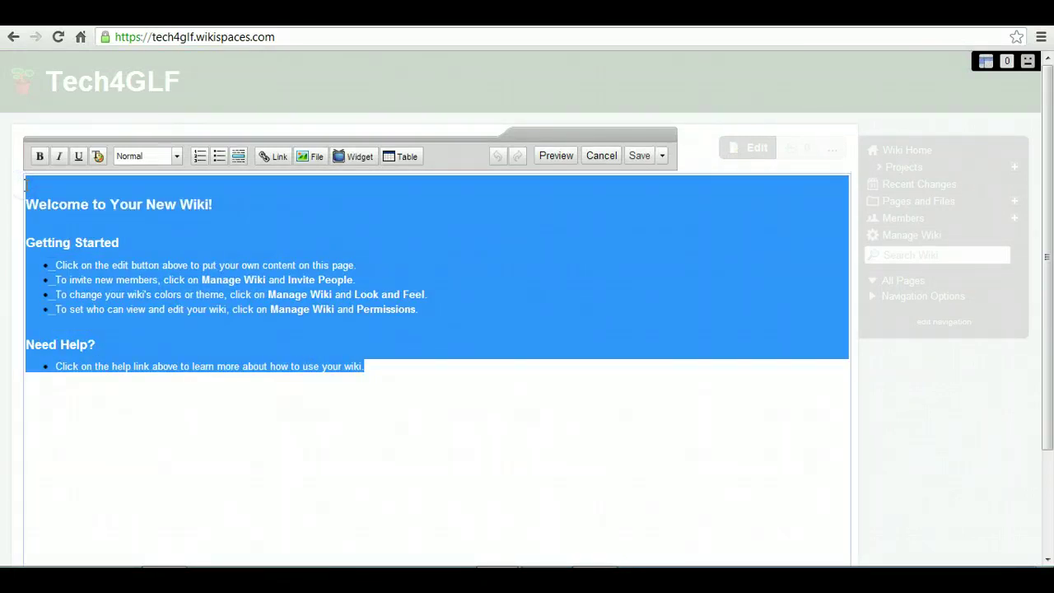
key("Delete")
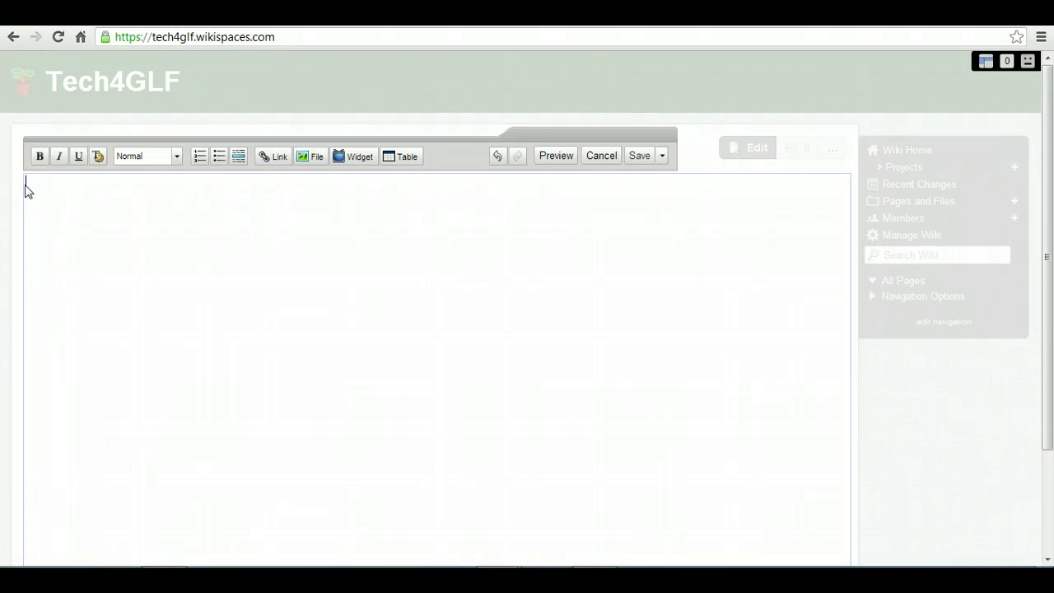
type("Thank you choosing our session on developing technology in your classroom.  To help you get started try this document.")
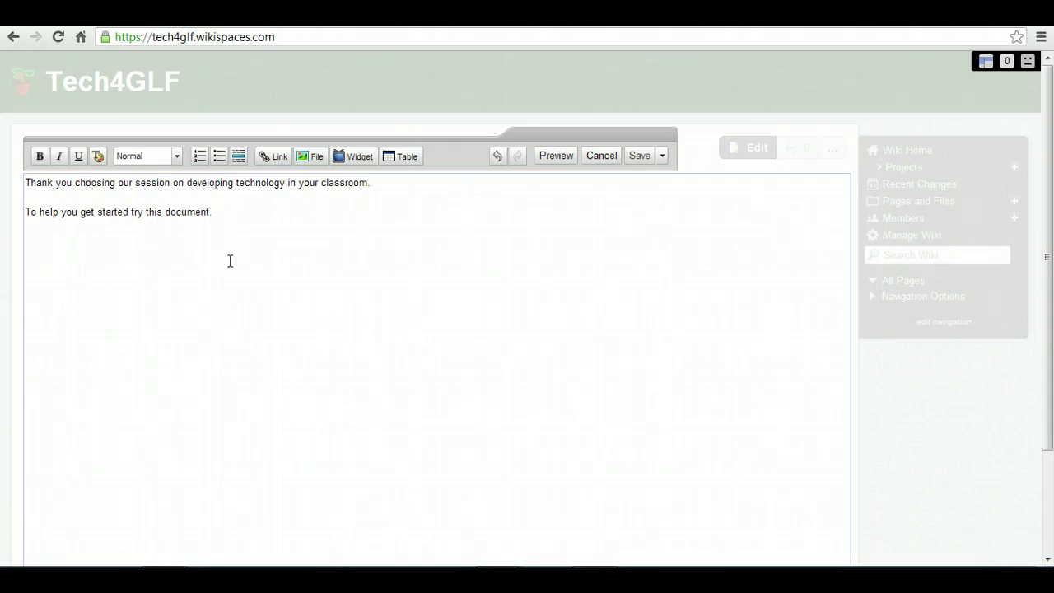
Step: Start a Web Address link on the words 'this document', then switch to the conference Google Doc
left_click(212, 261)
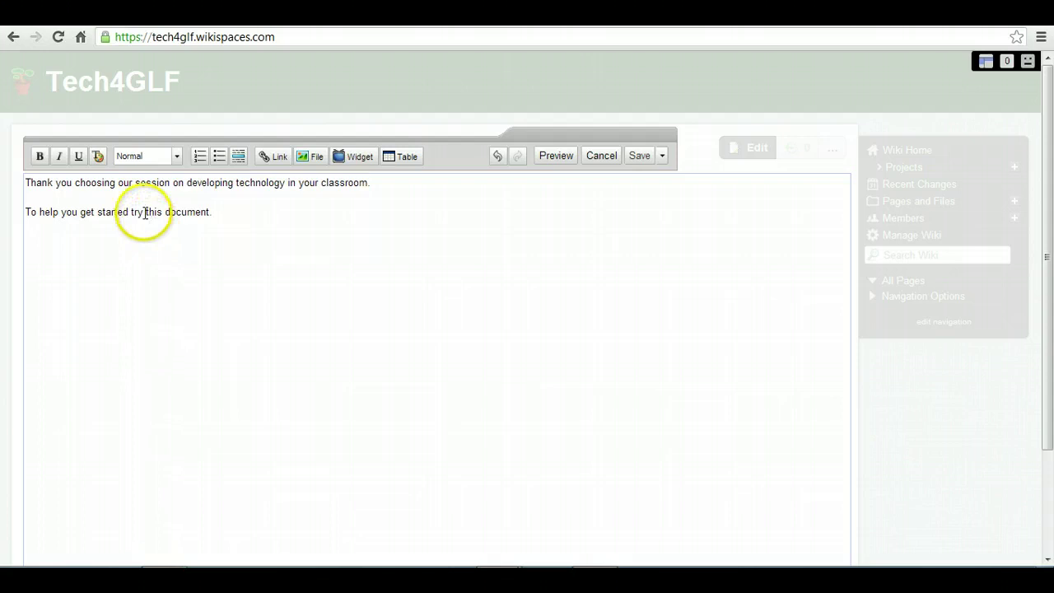
left_click_drag(146, 213, 208, 211)
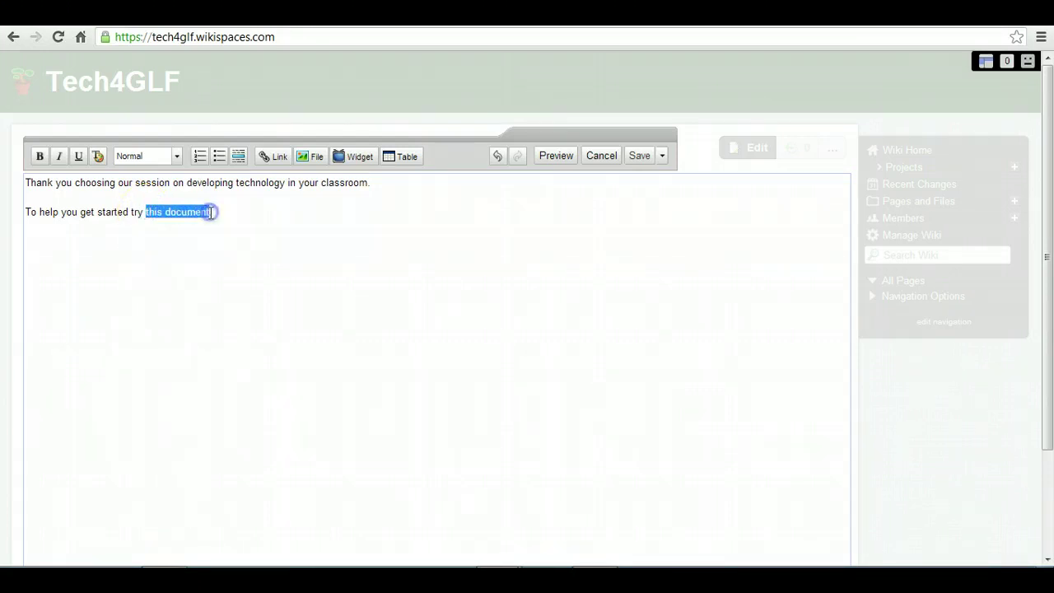
left_click(276, 165)
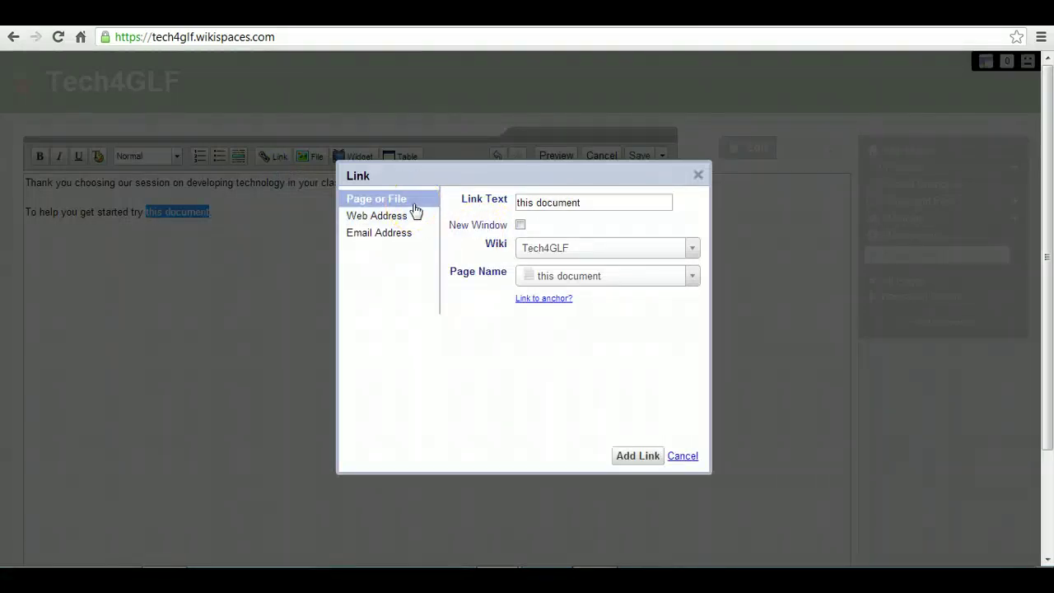
left_click(387, 216)
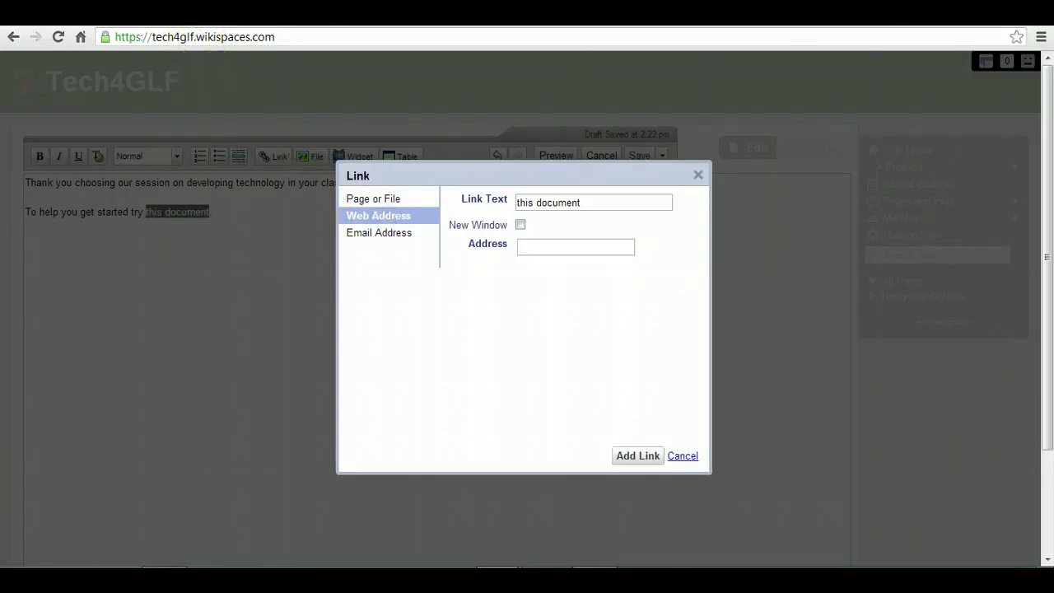
left_click(202, 14)
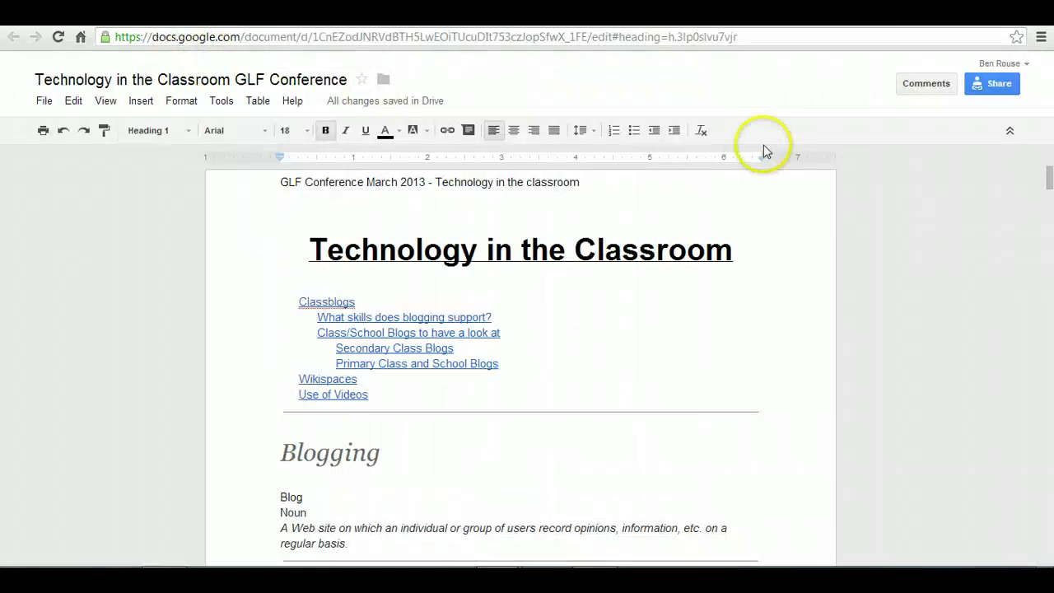
left_click(991, 89)
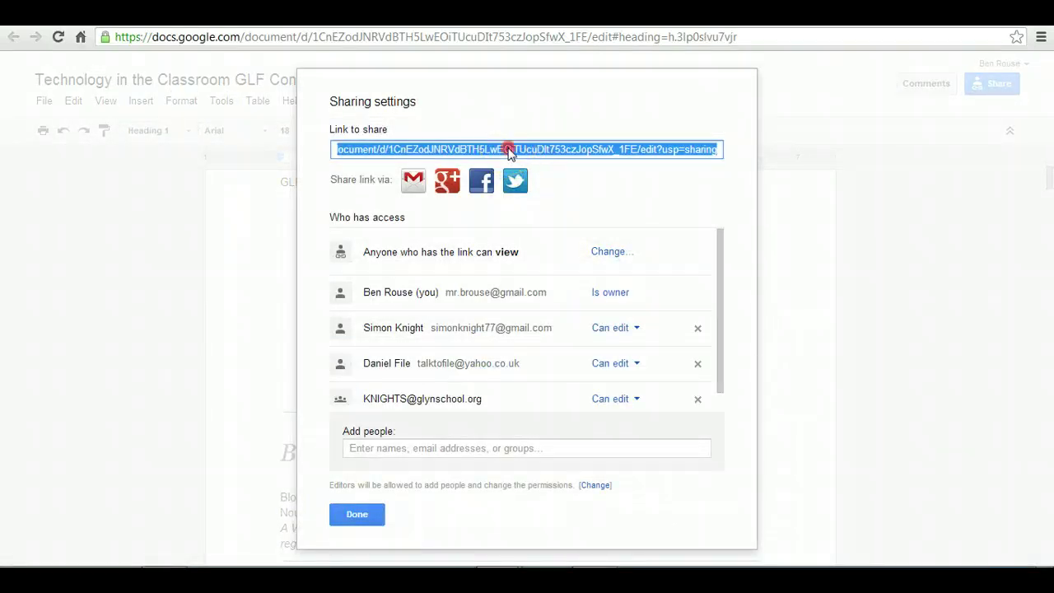
right_click(509, 151)
left_click(541, 215)
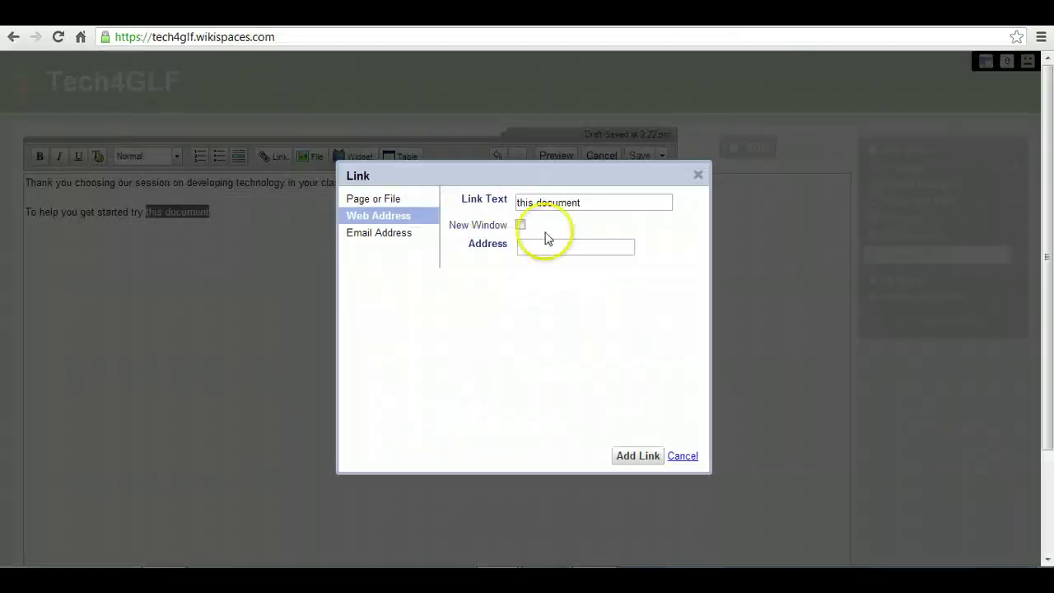
Step: Link 'this document' to the pasted Google Docs share address, opening in a new window
left_click(532, 247)
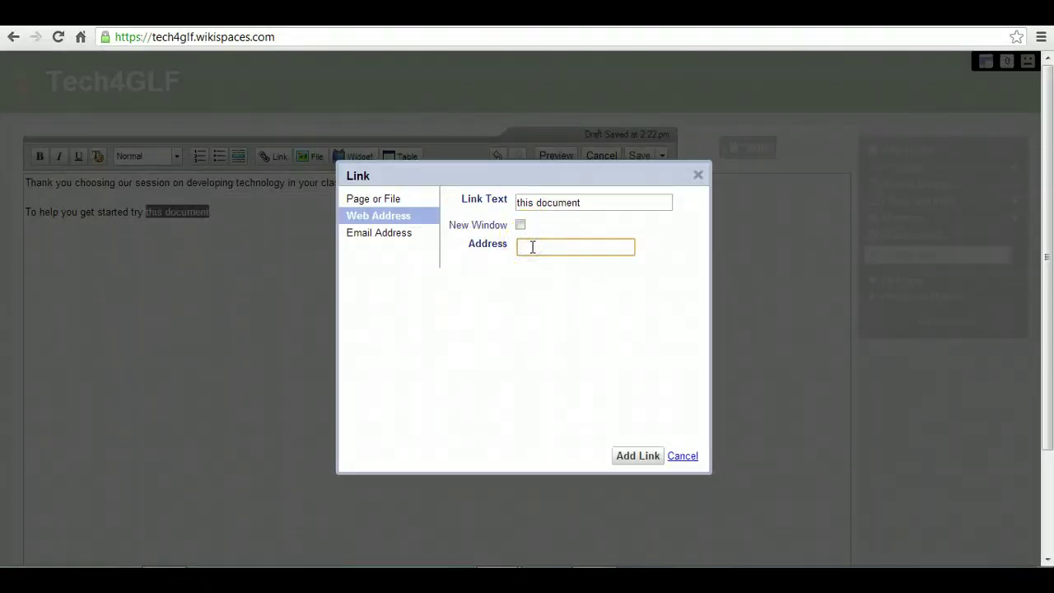
key("ctrl+v")
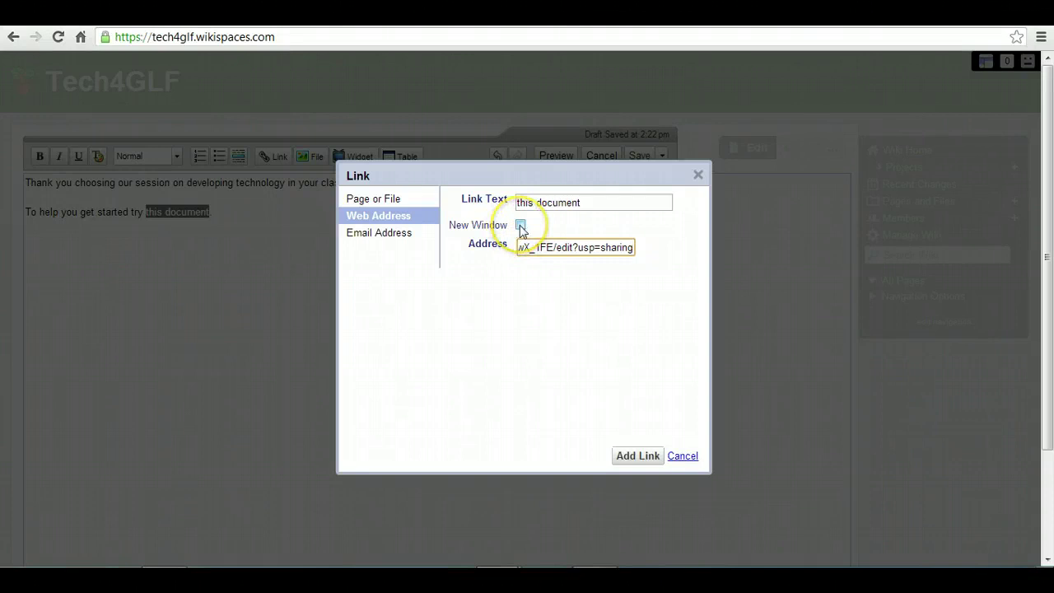
left_click(520, 225)
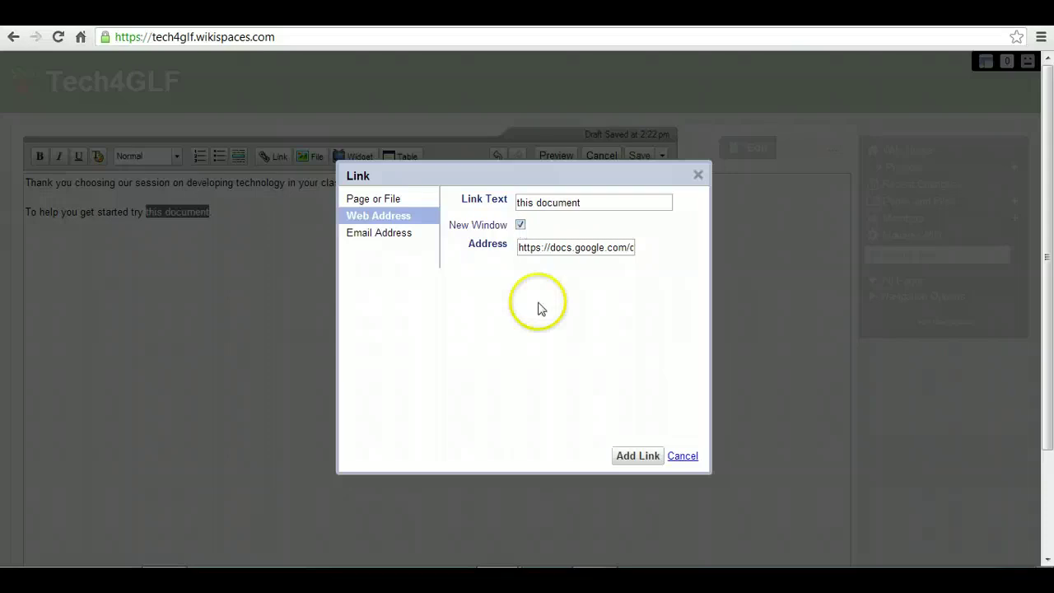
left_click(628, 456)
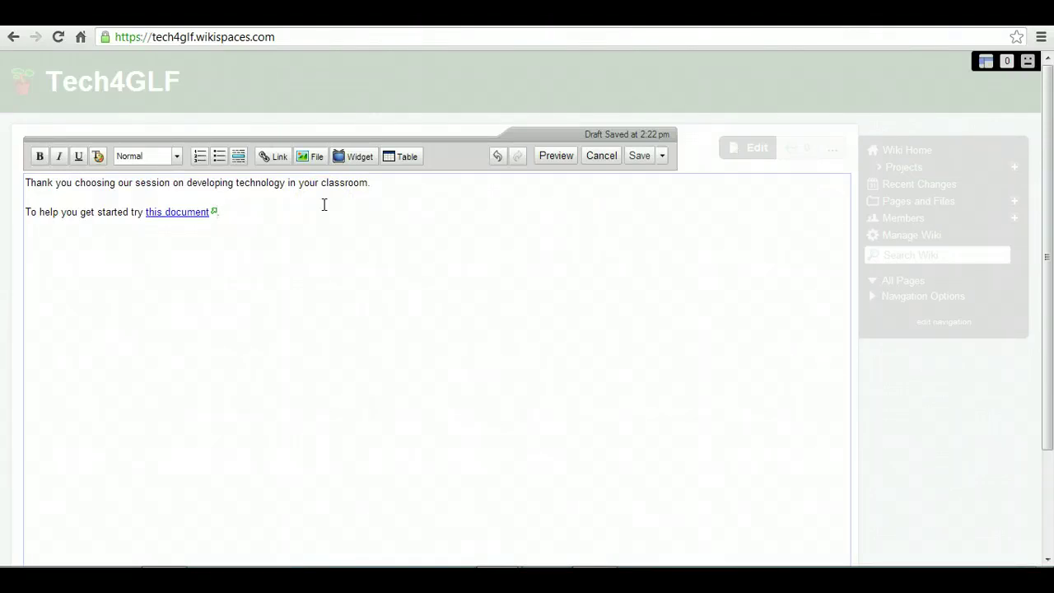
left_click(289, 214)
Step: End the sentence with a full stop after the link and save the home page
type(".")
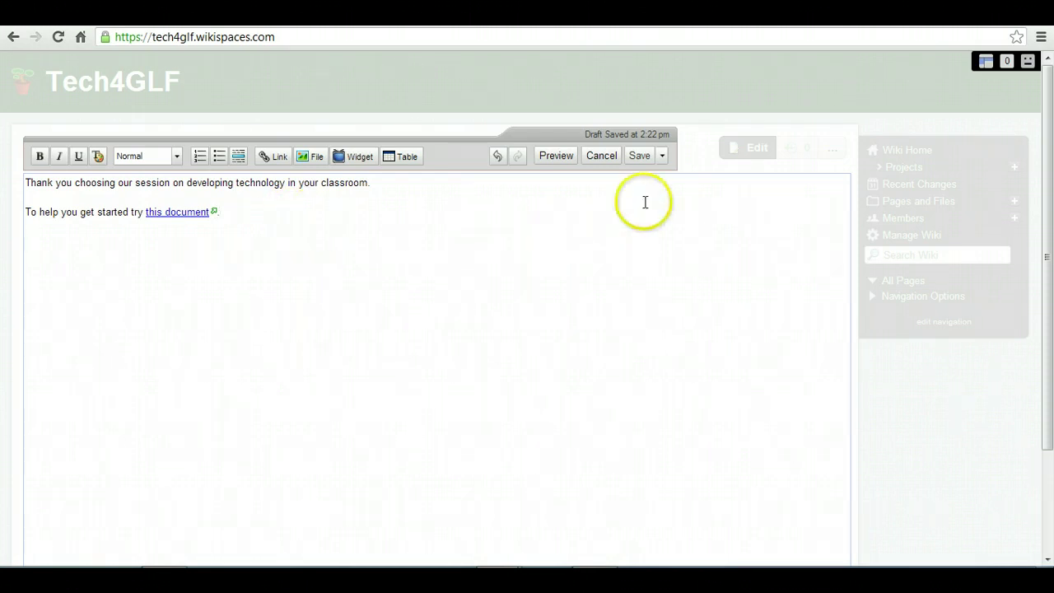
left_click(638, 157)
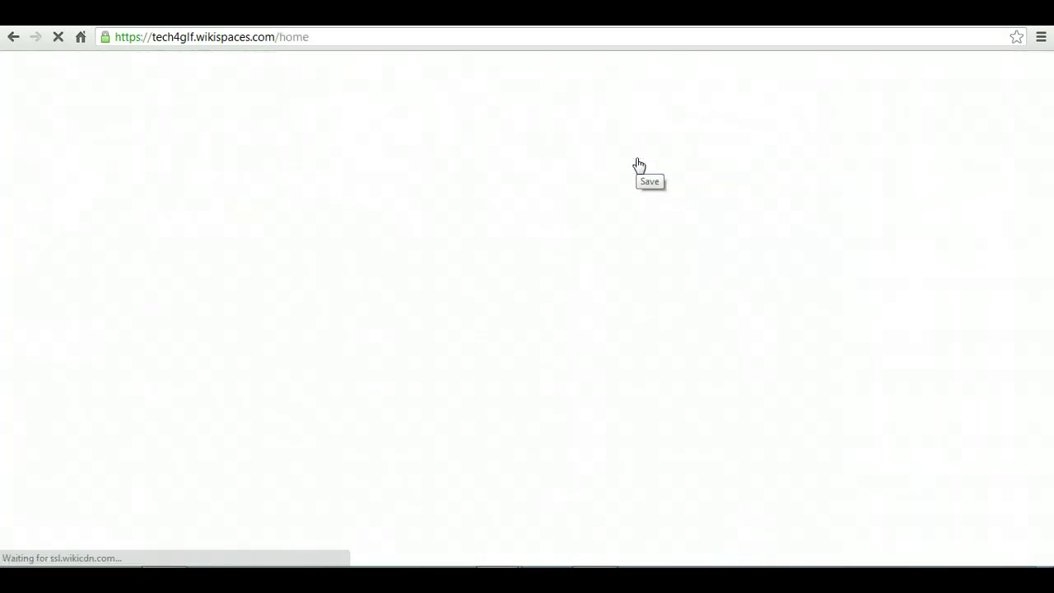
left_click(531, 272)
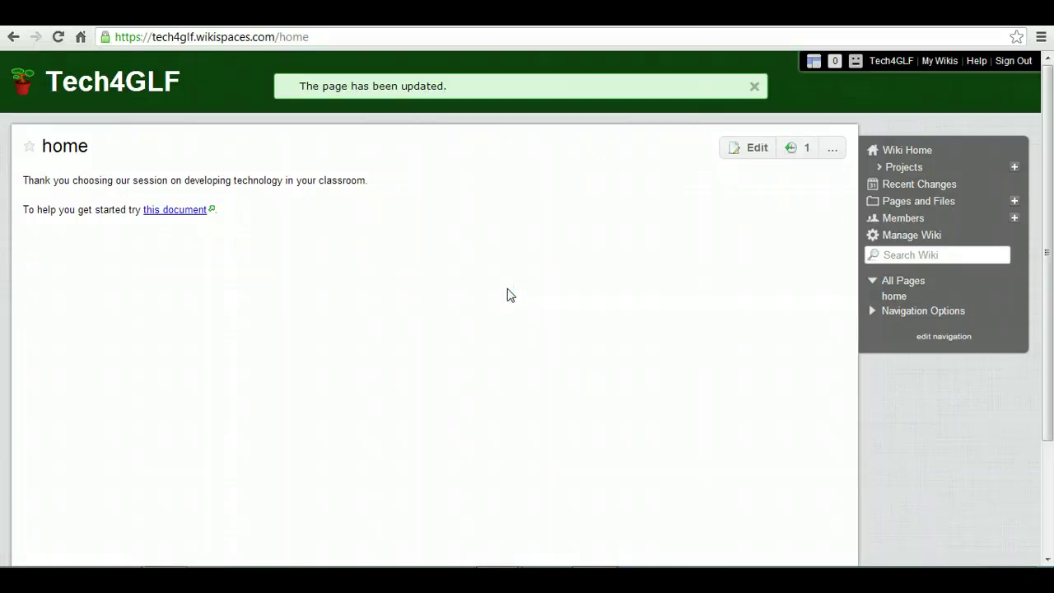
left_click(710, 294)
Step: Return to Wiki Home and begin creating a new page
left_click(872, 329)
left_click(909, 327)
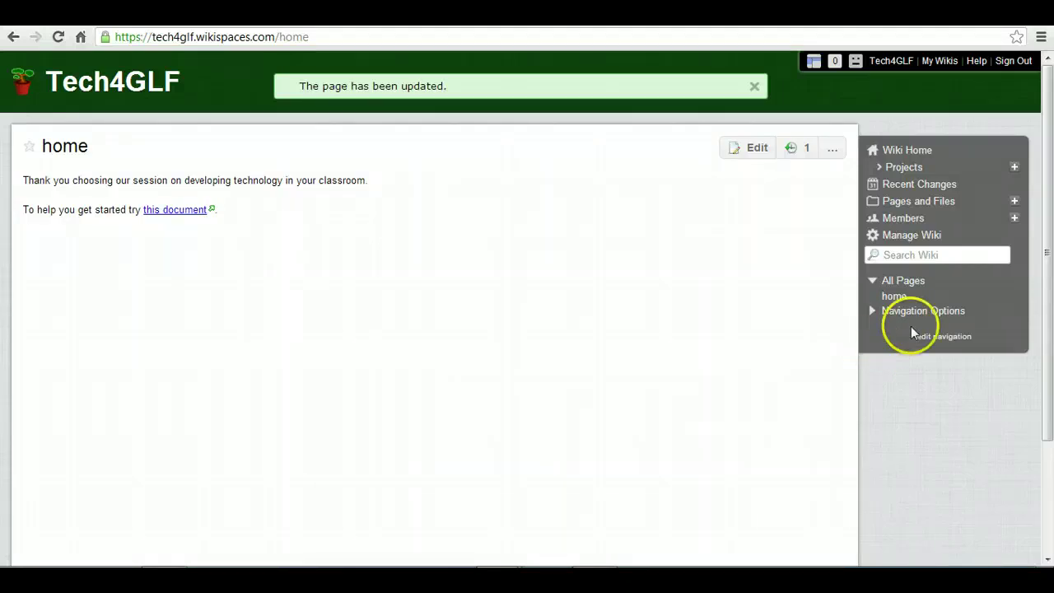
left_click(894, 200)
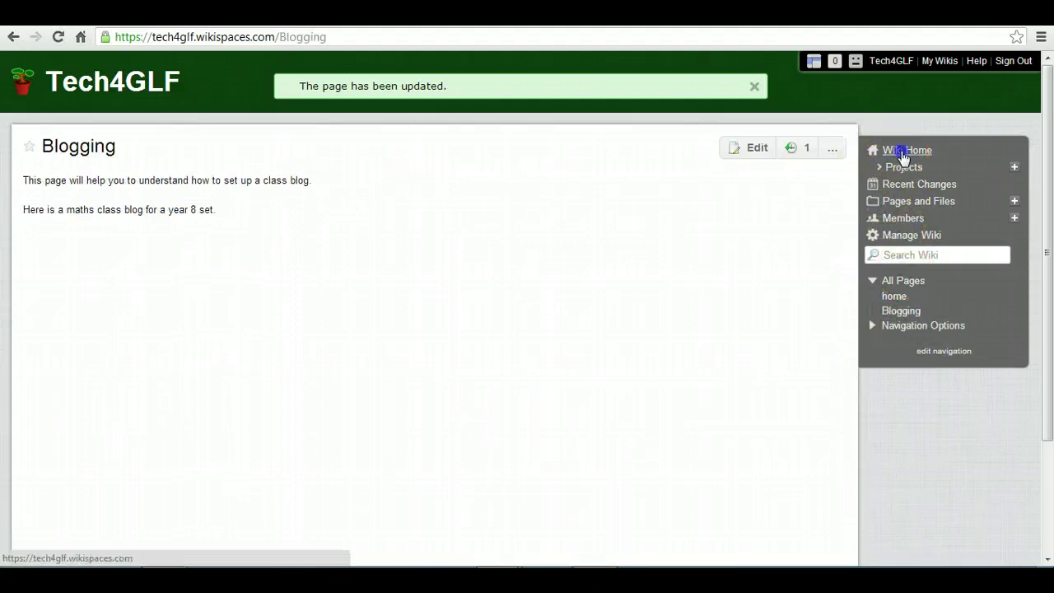
left_click(903, 153)
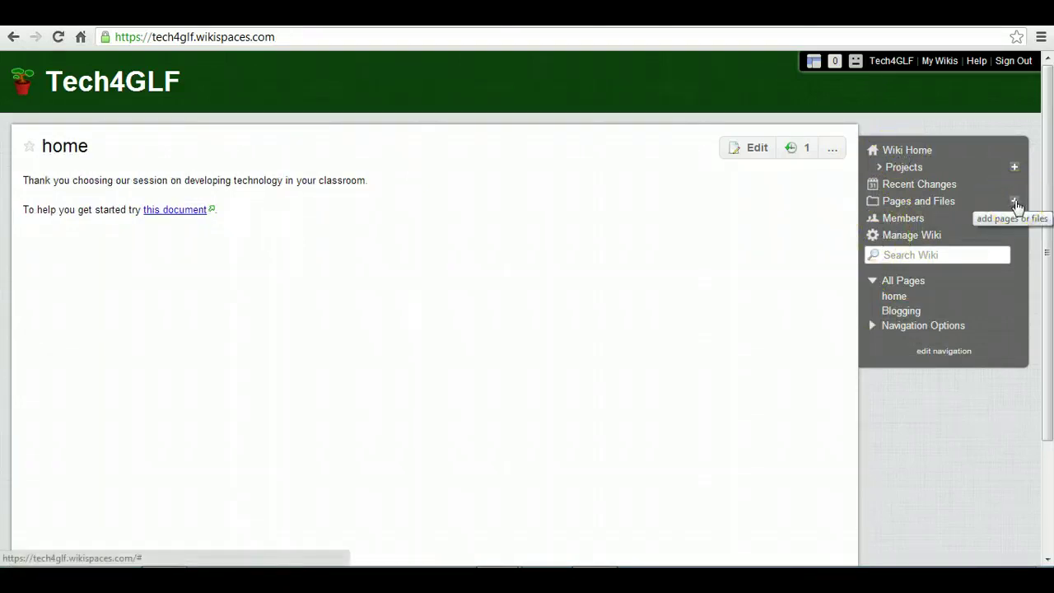
left_click(1014, 201)
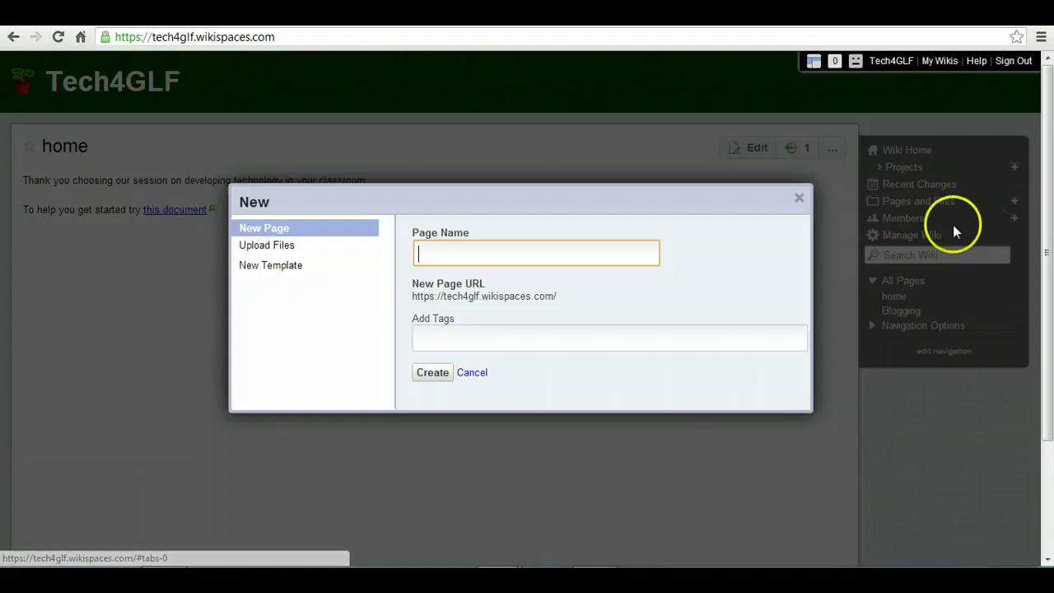
Step: Create page 'Videos for AfL and Feedback' tagged AfL, feedback, videos for learning and edtech
type("Videos for A")
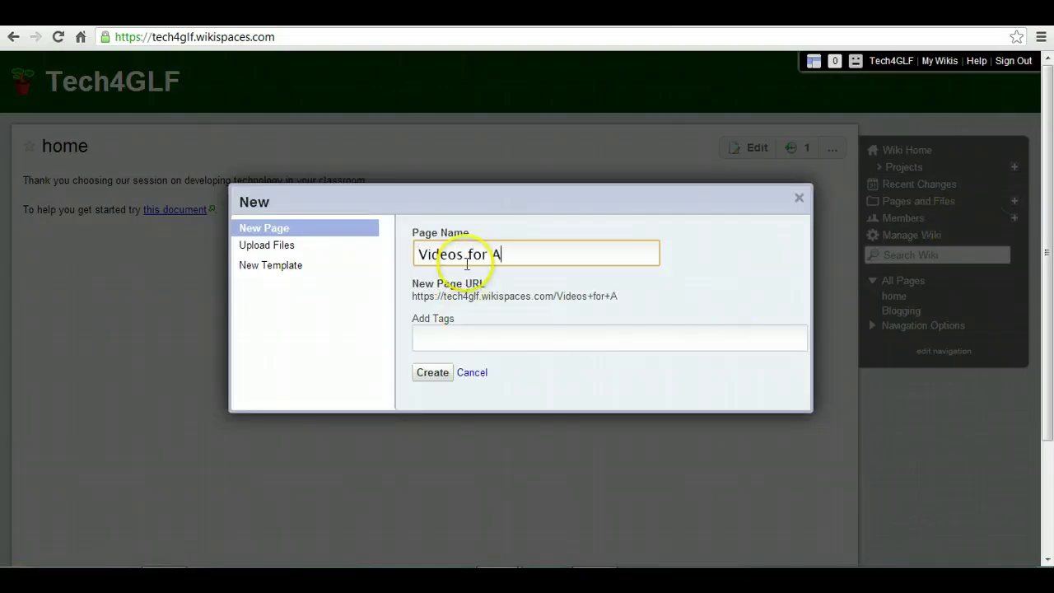
type("fL and Feedback")
left_click(468, 334)
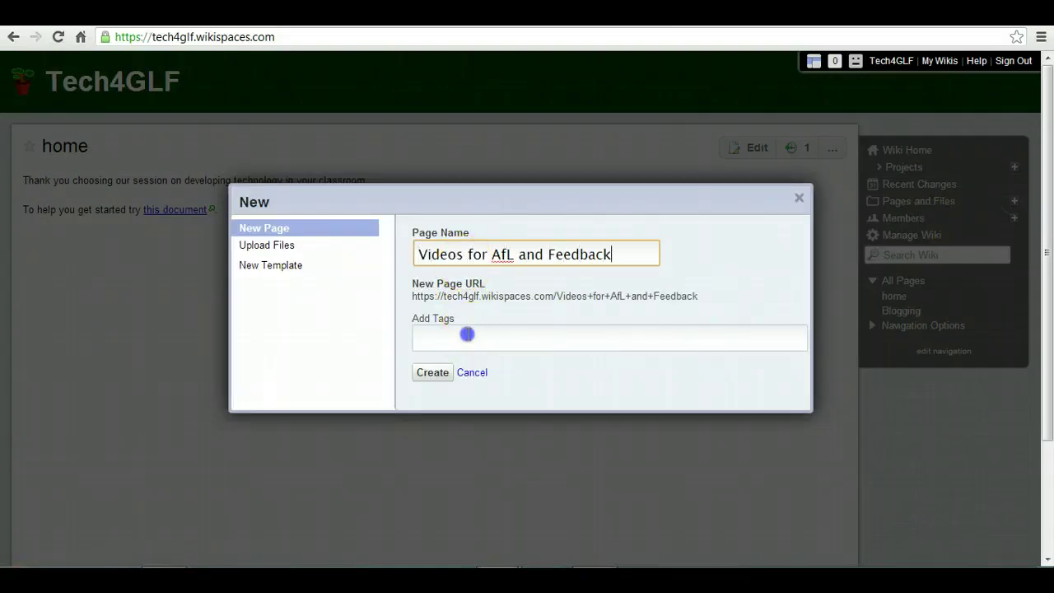
type("AfL")
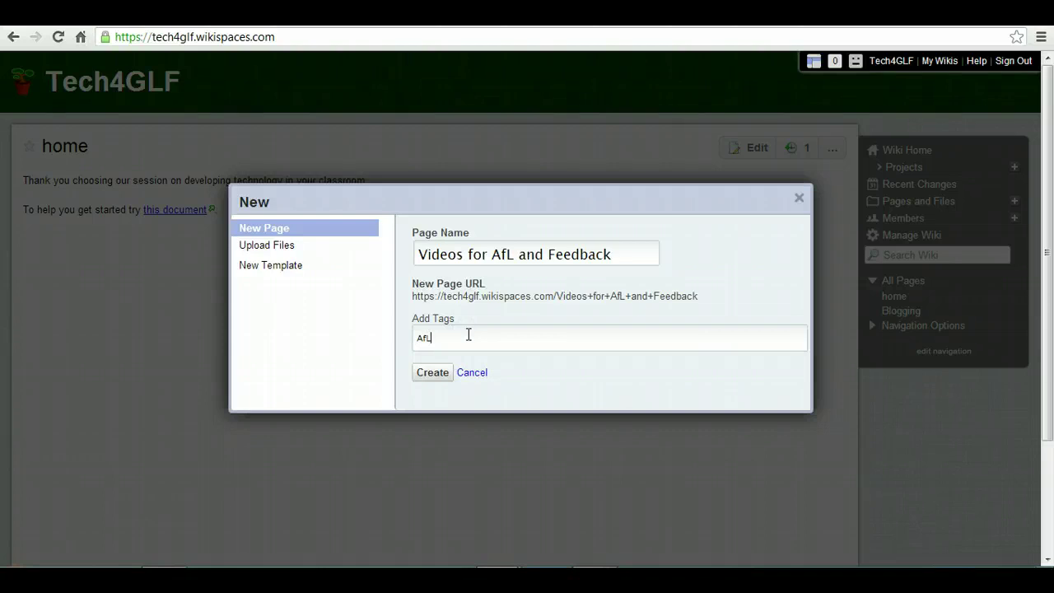
key("comma")
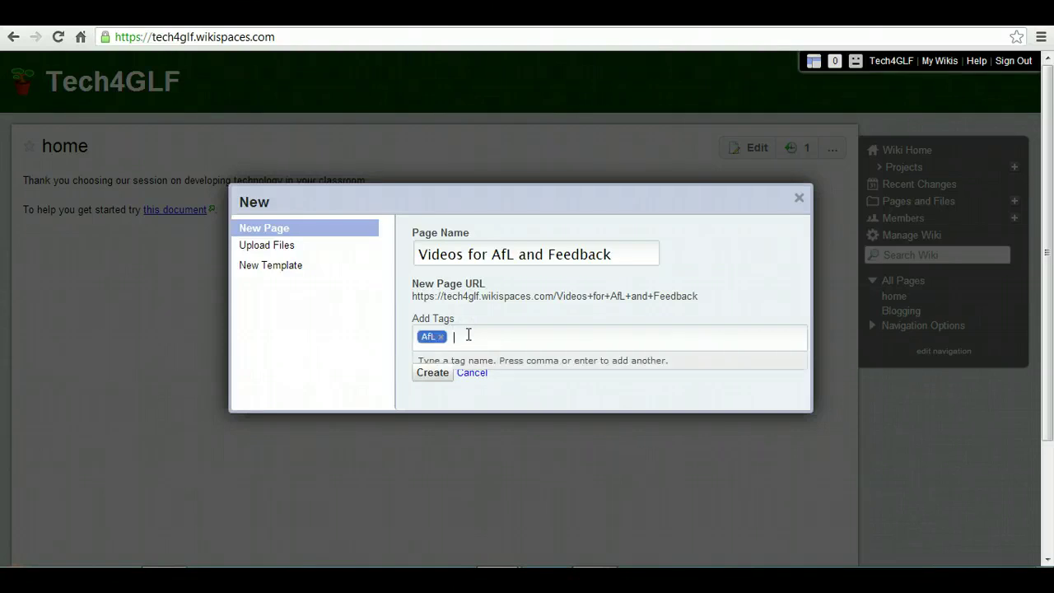
type("feedback")
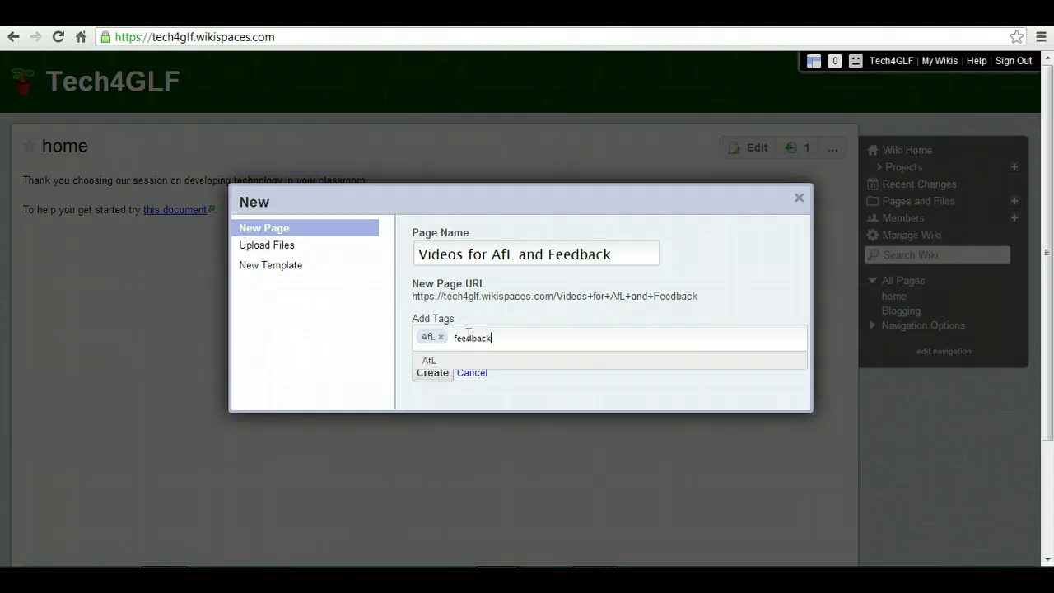
key("comma")
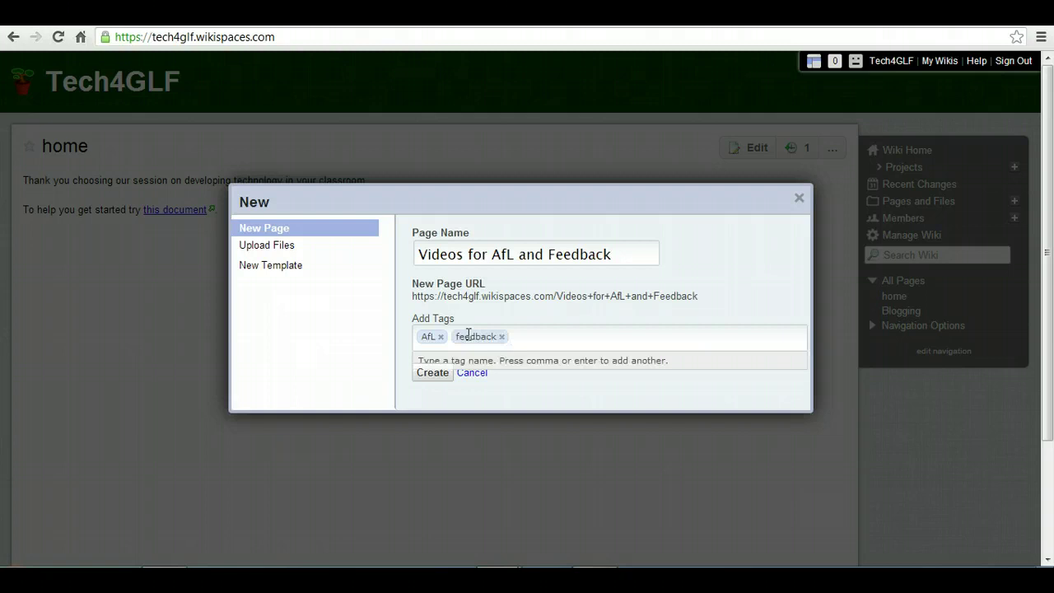
type("videos")
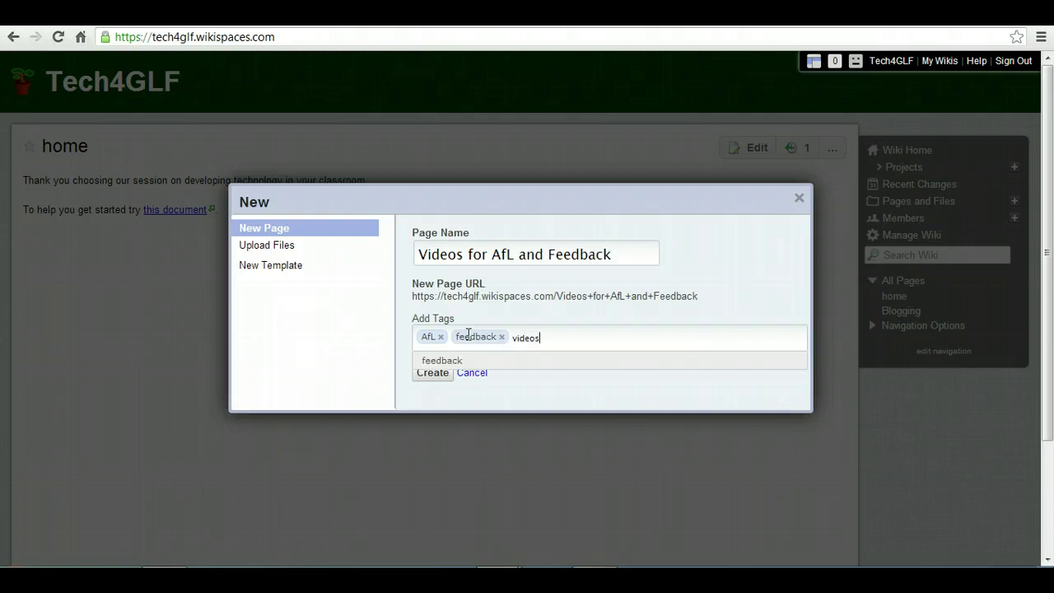
type(" for learning")
key("Return")
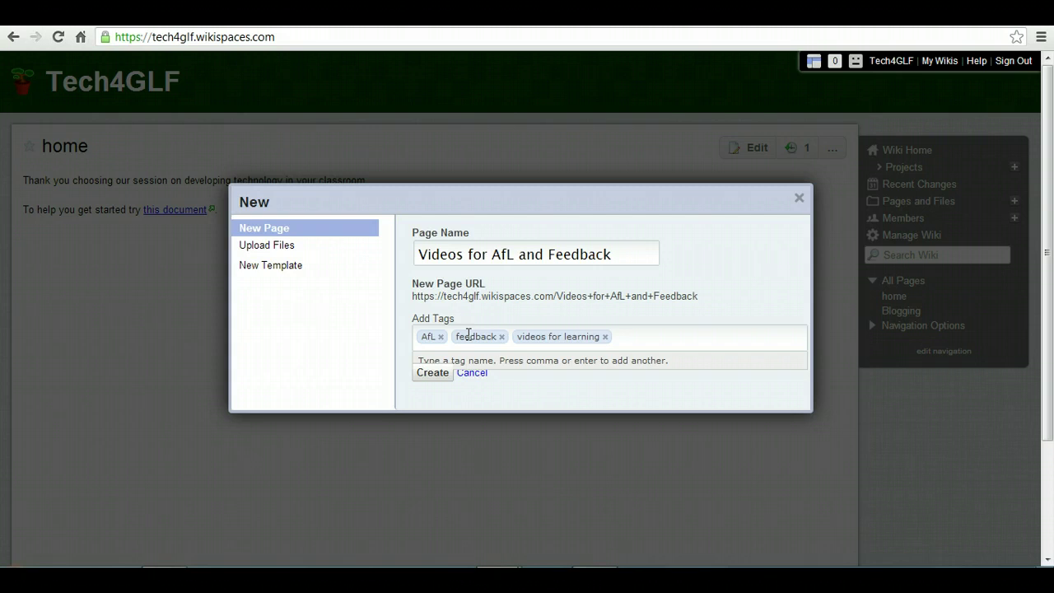
type("edtech")
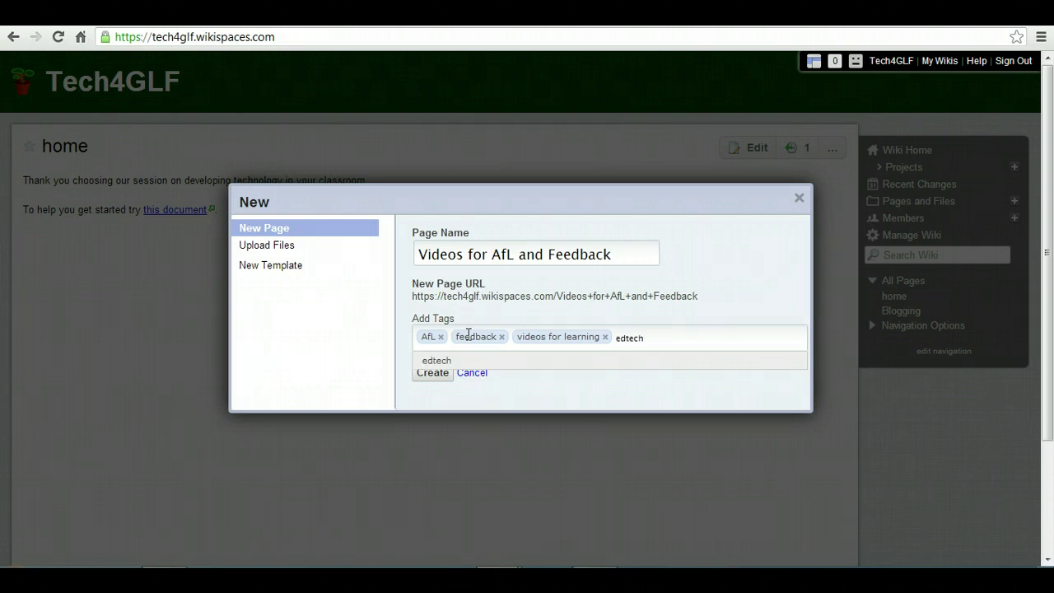
key("Return")
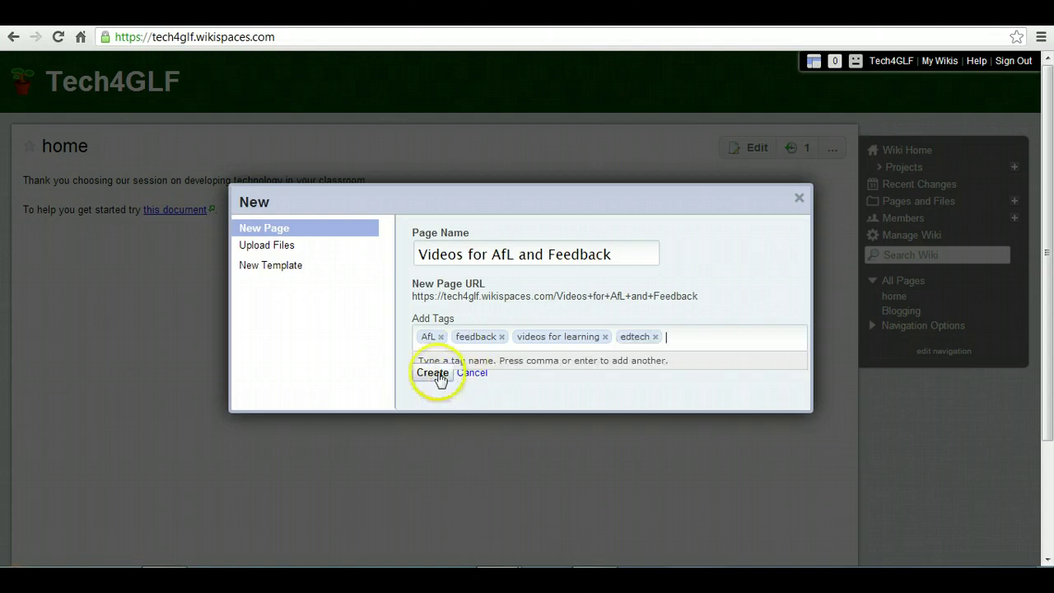
left_click(432, 374)
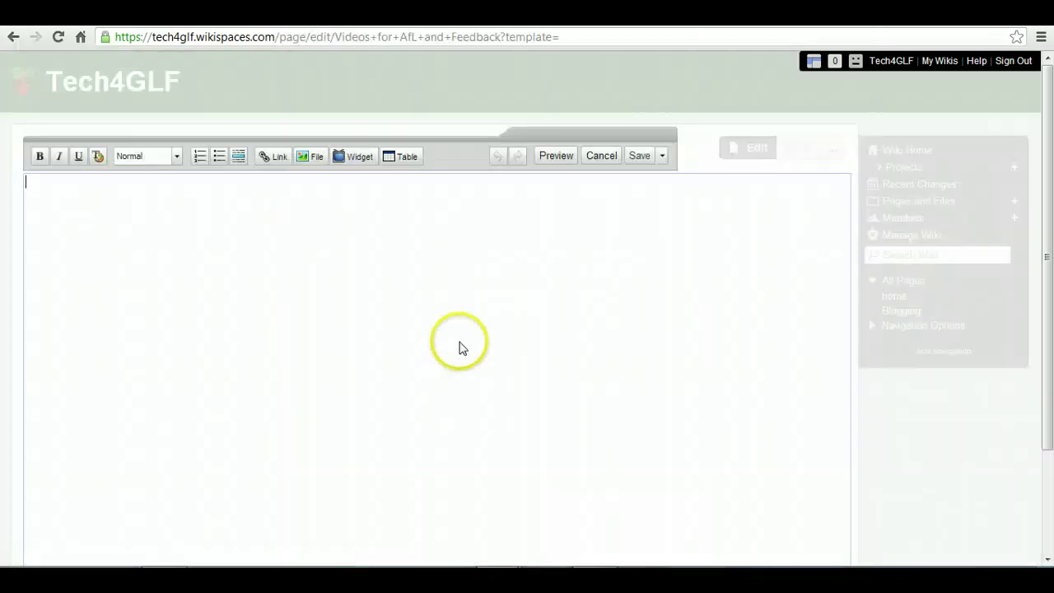
Step: Type the intro sentence about the uses of videos to support learning
left_click(232, 198)
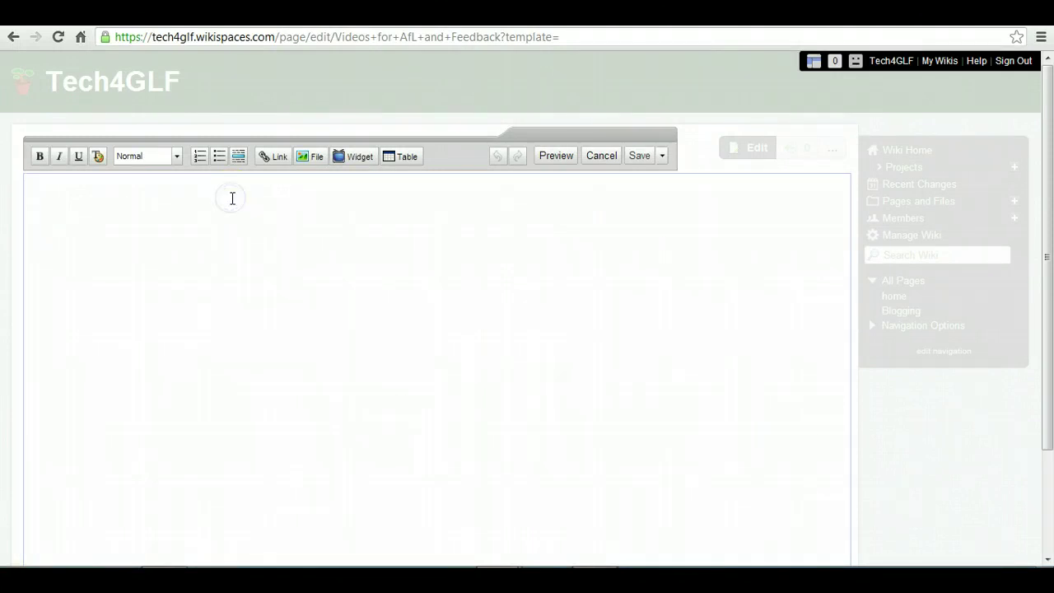
type("This page demostrates some o")
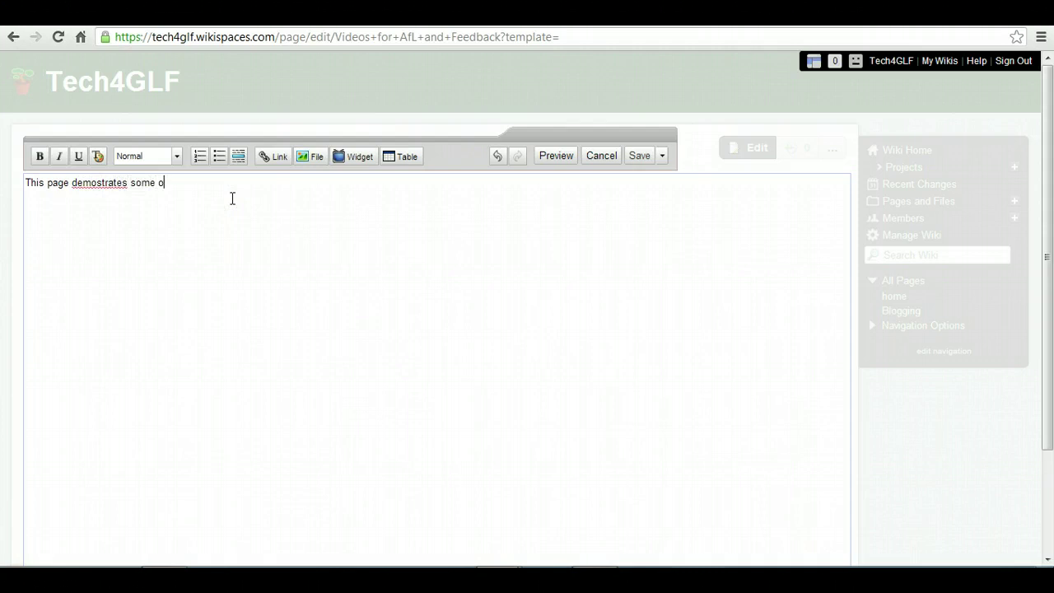
type("f the uses of videos to support lean")
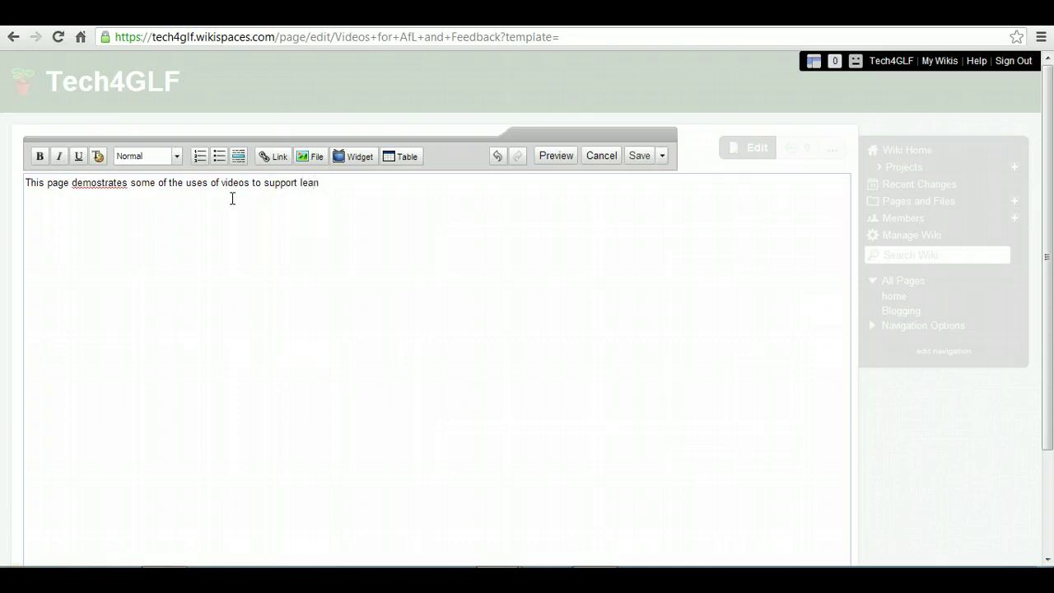
key("BackSpace")
type("rning.")
Step: Correct 'demostrates' to 'demonstrates' and start a new paragraph below the sentence
left_click(100, 182)
type("n")
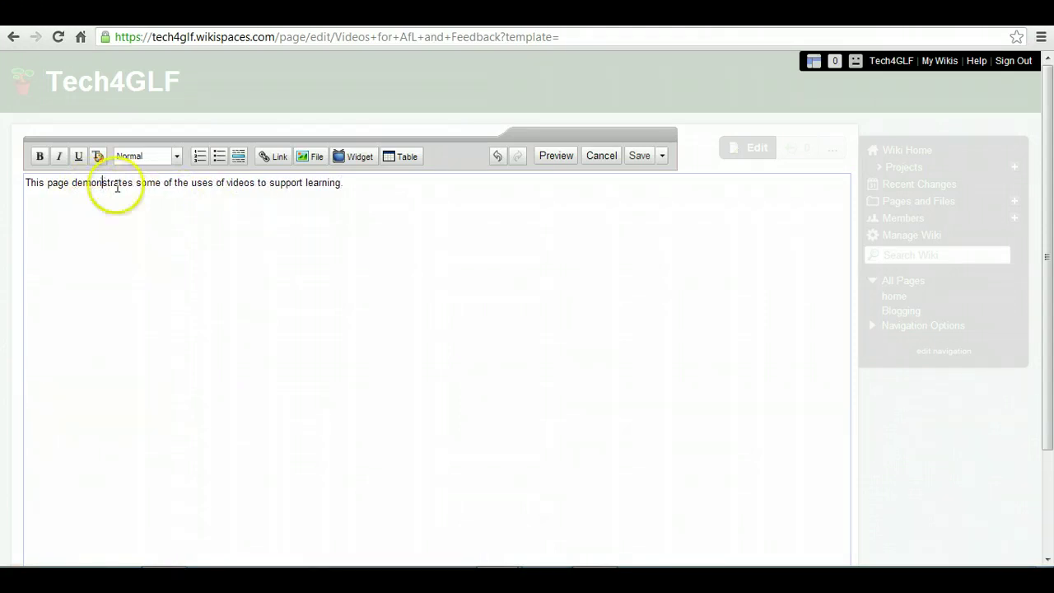
left_click(344, 183)
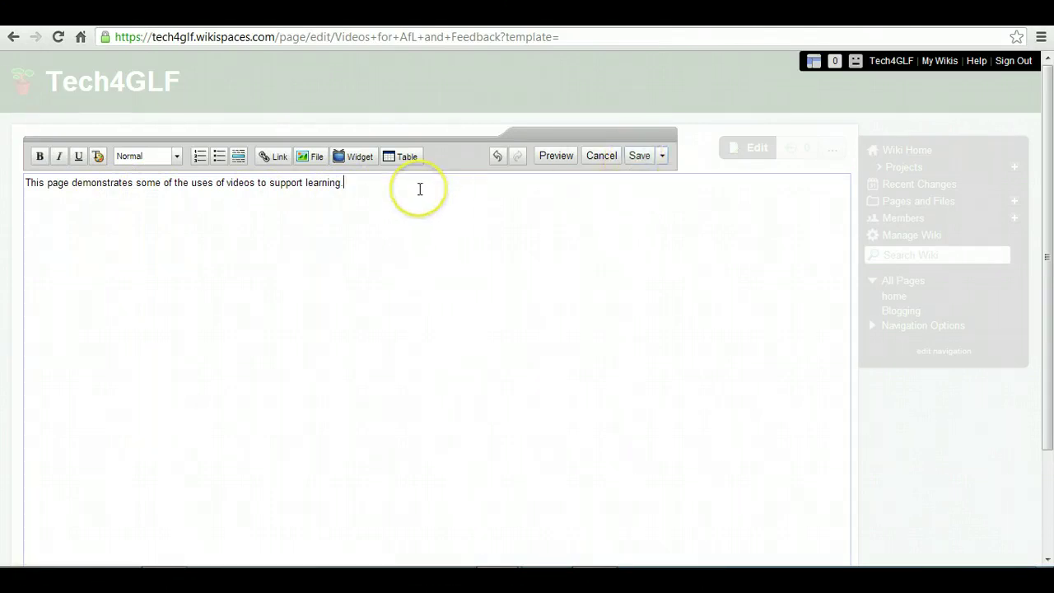
key("Return")
key("Return")
left_click(414, 197)
Step: Type 'Videos to support feedback.' and a paragraph on Coach's Eye recordings for P.E. peer feedback
type("Videos to s")
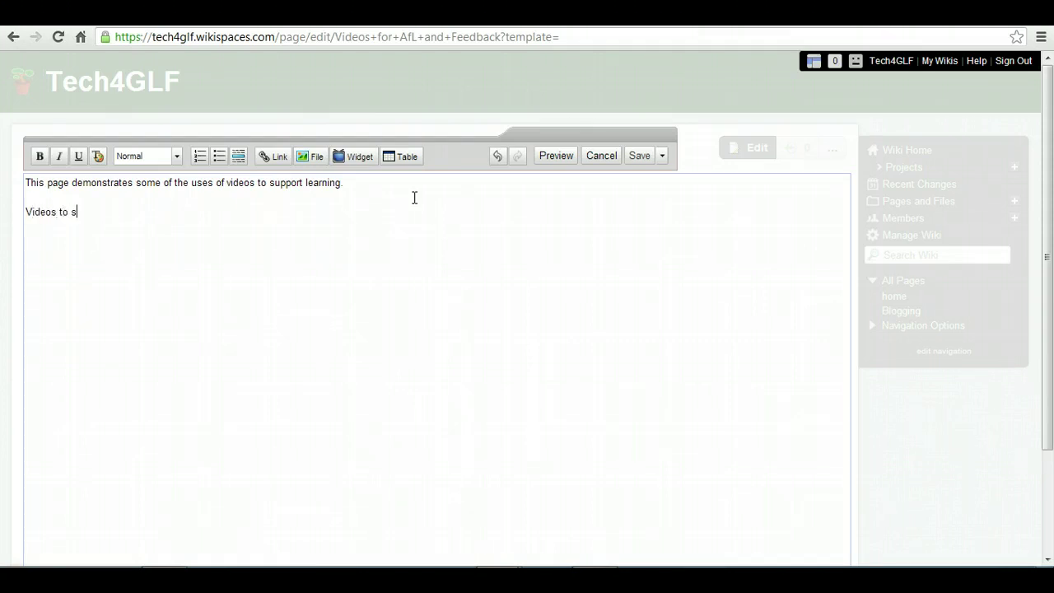
type("upport")
type(" feedbac")
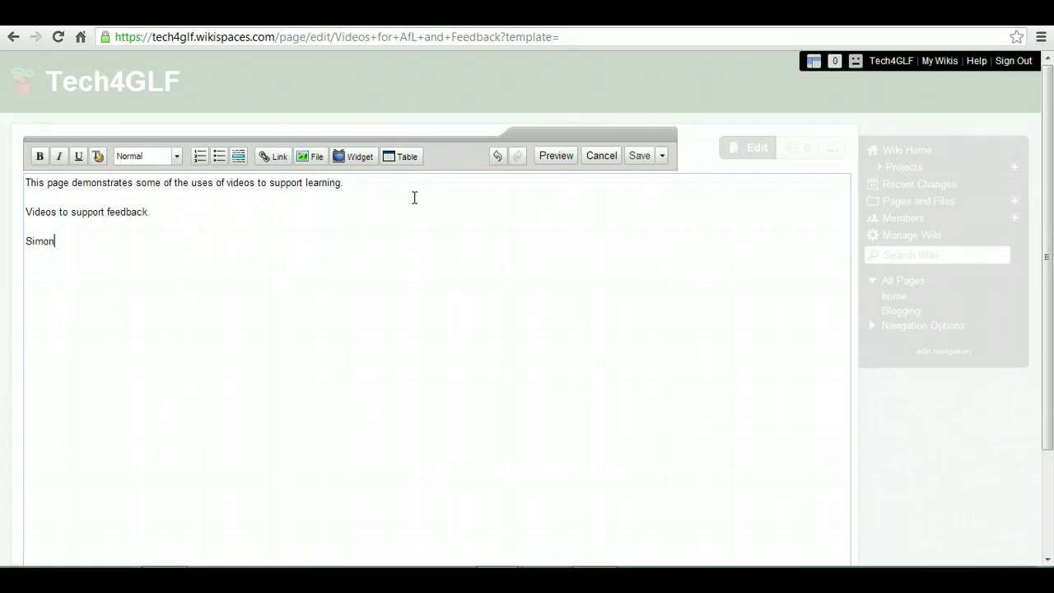
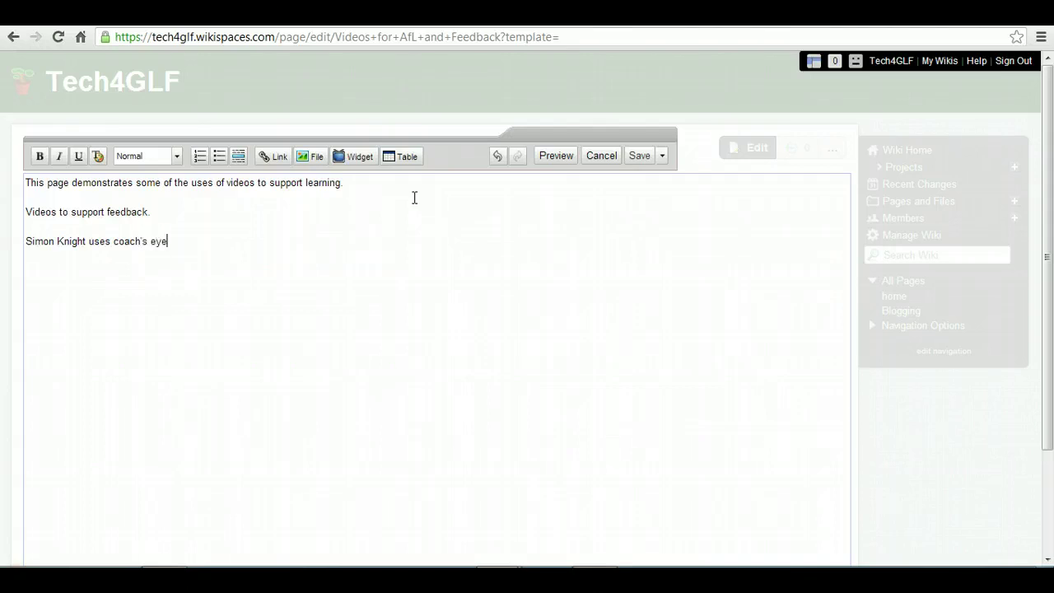
type(" to record students in P.E")
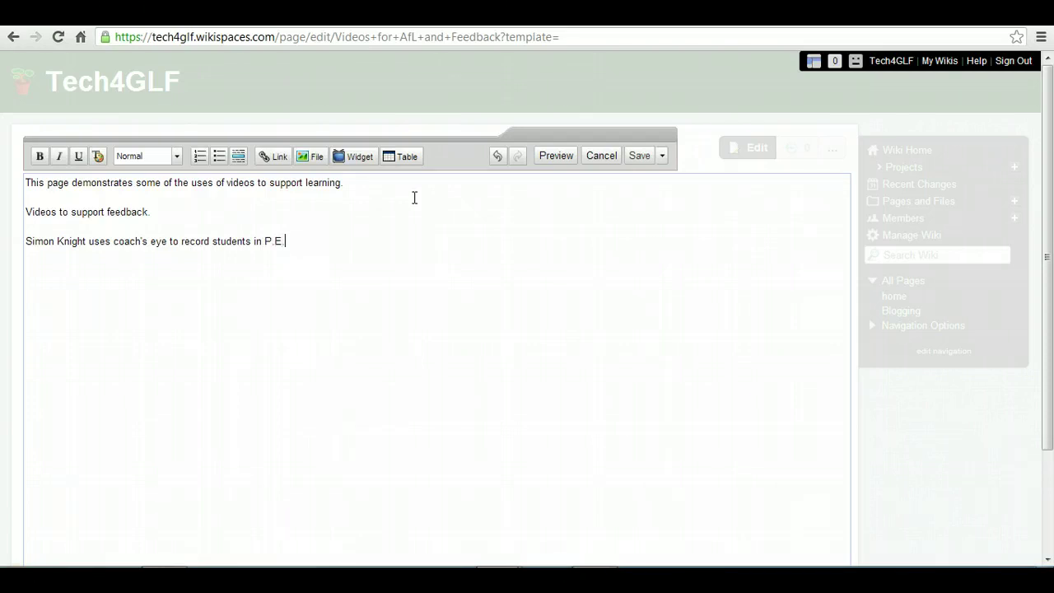
type(". lessons and uses the ")
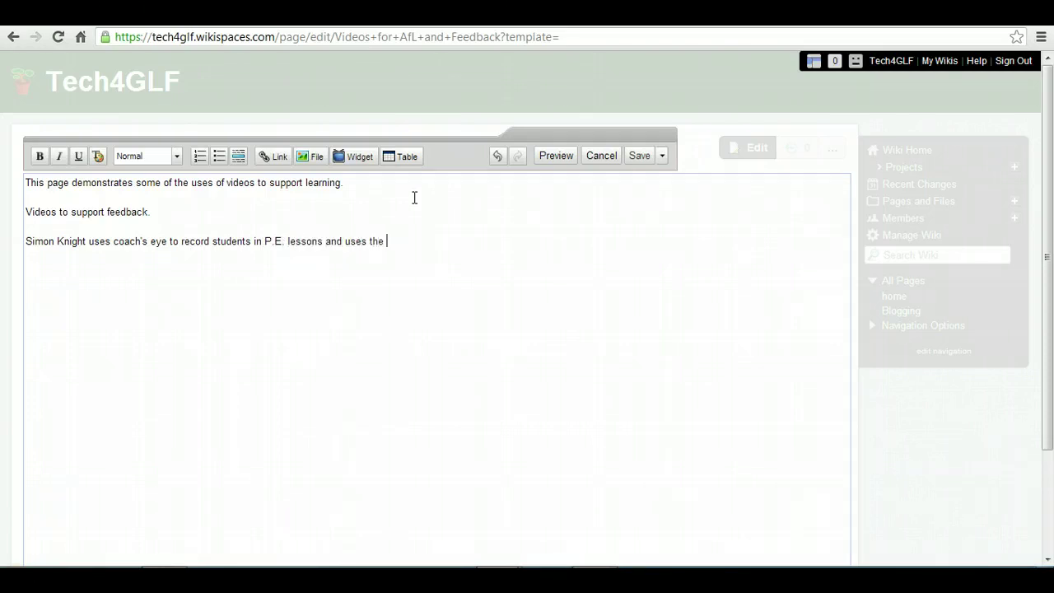
type("fototage")
type("allow students to feedback on each other's ")
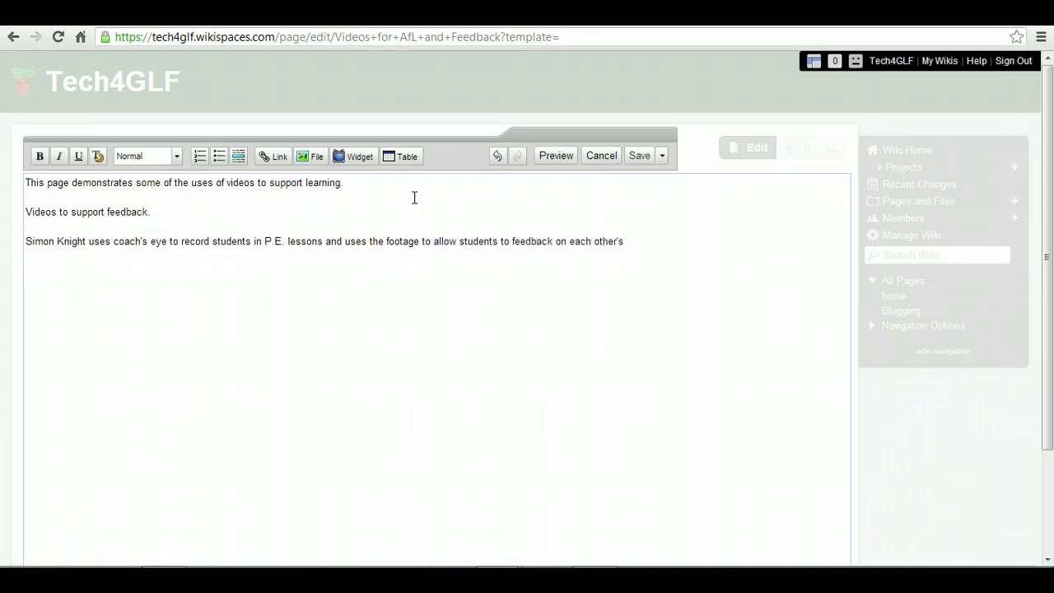
type("technique.")
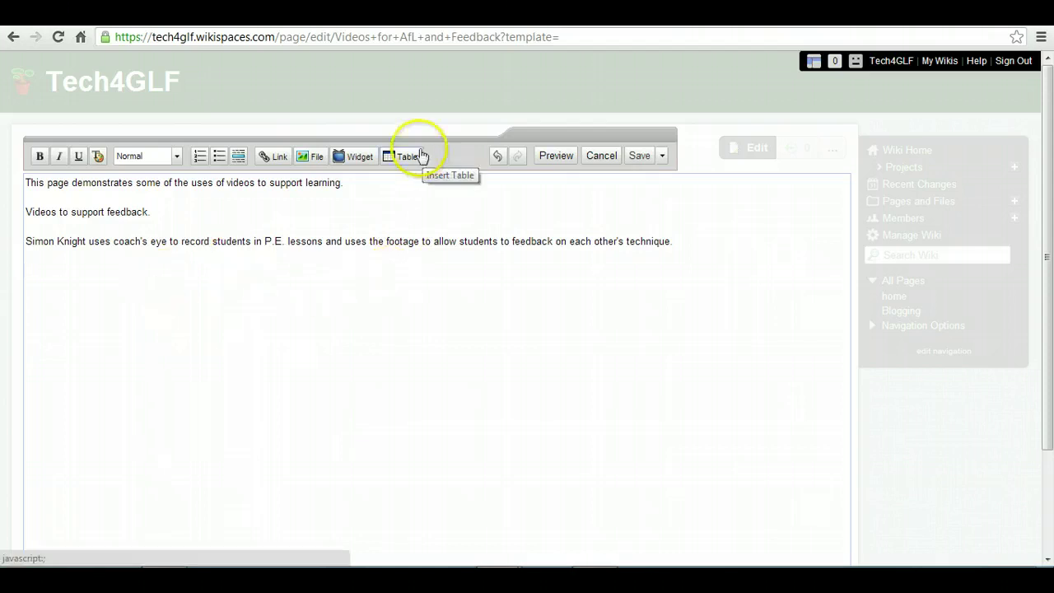
key("Return")
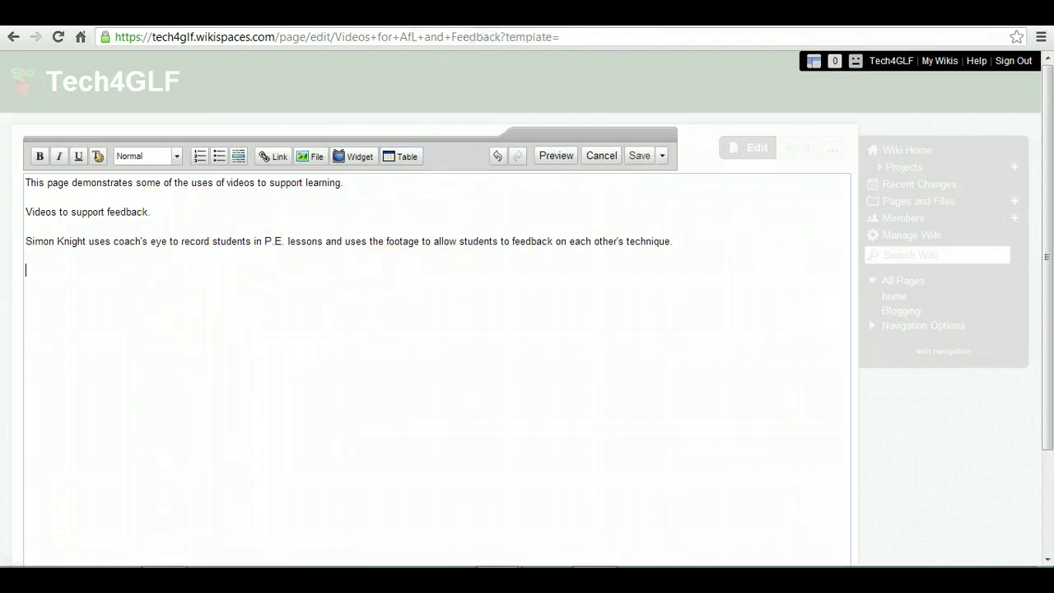
Step: Get the youtu.be share link for 'Use of Coach's Eye app in P.E. lesson' and return to the wiki
left_click(317, 14)
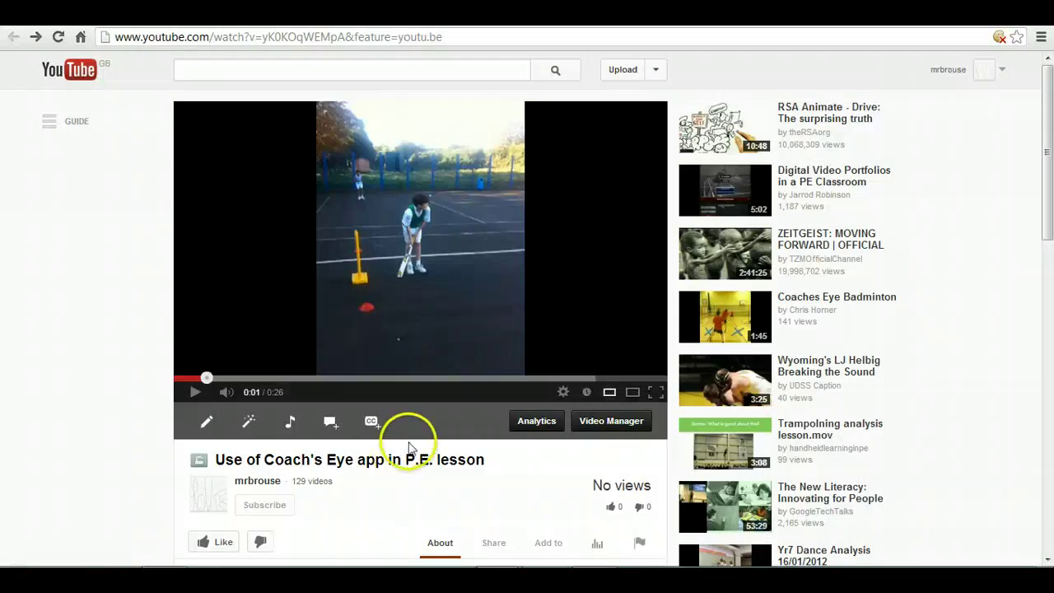
scroll(424, 420, "down", 3)
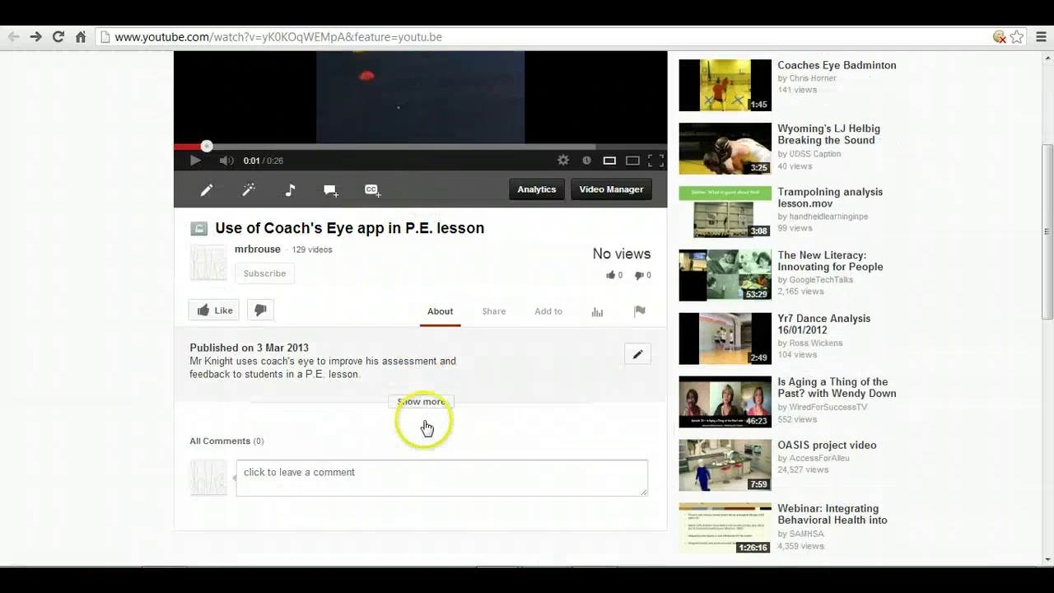
left_click(491, 313)
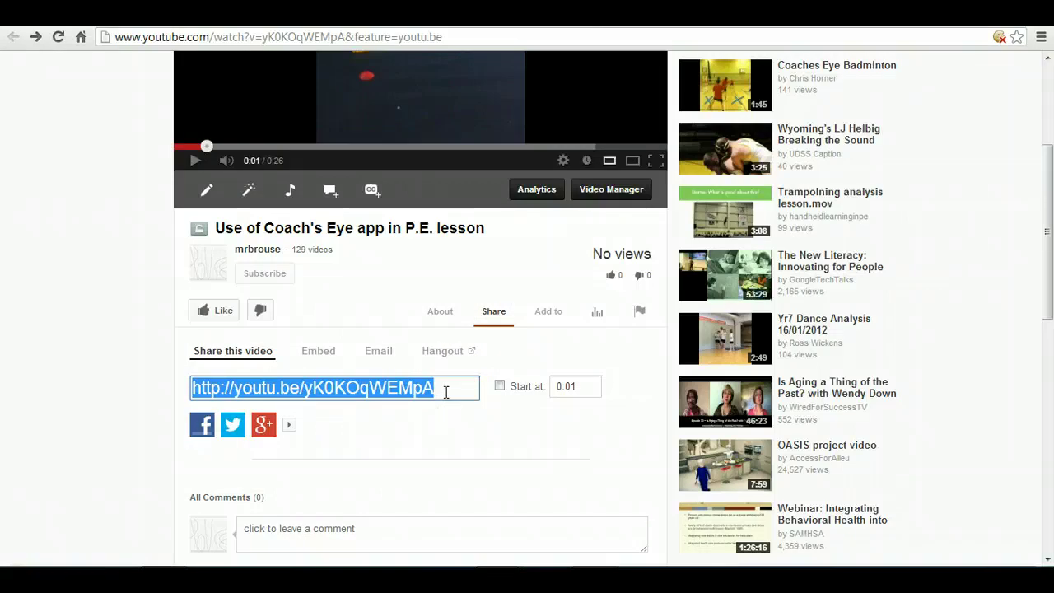
key("ctrl+Tab")
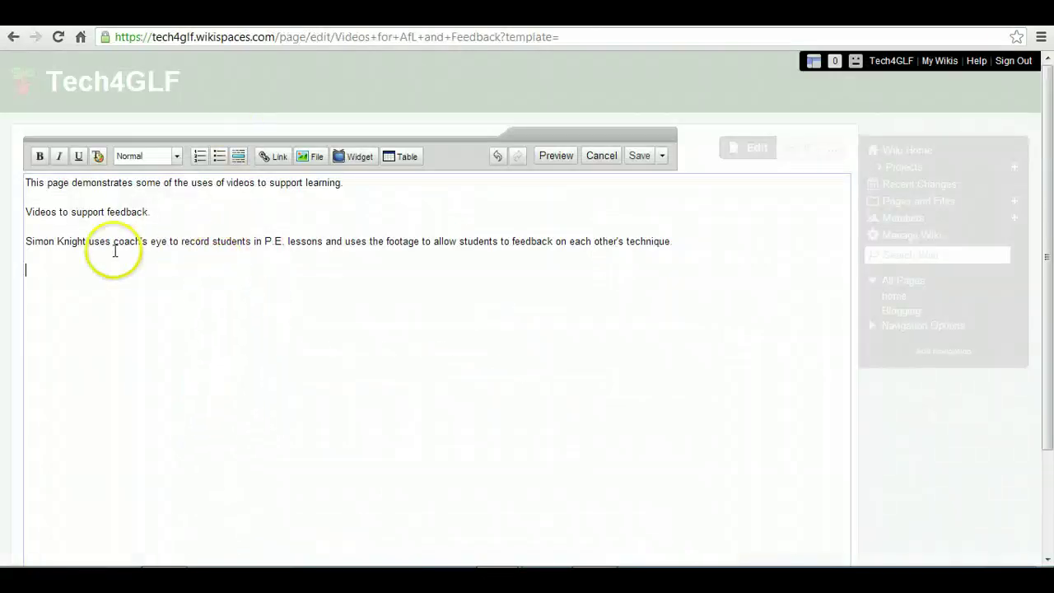
Step: Add 'Here is an example of a P.E. lesson focusing on cricket skills', correcting 'i8s' and 'focussing'
left_click(680, 241)
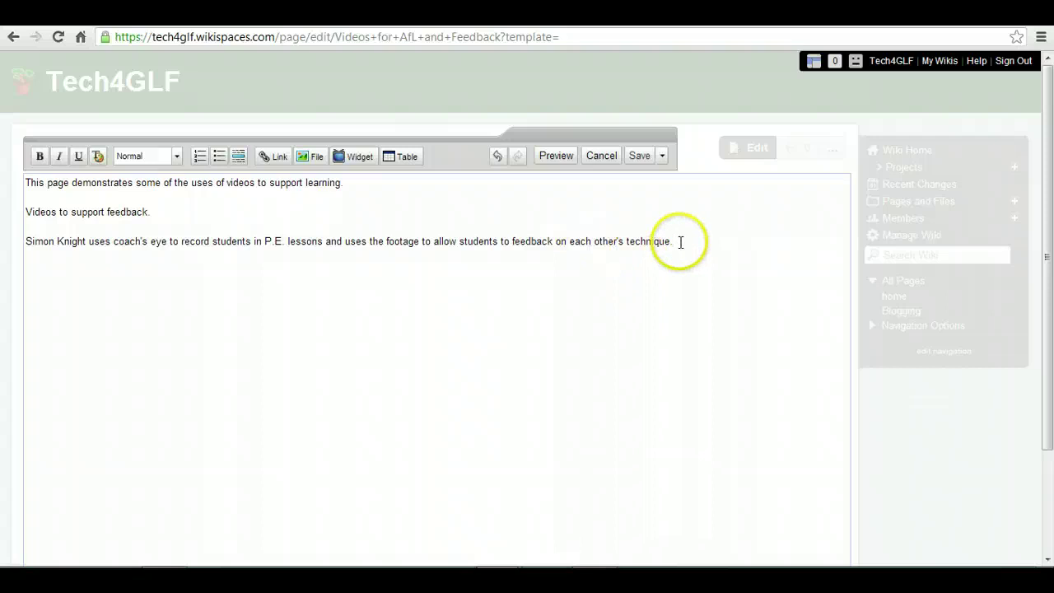
type("Here i8s an example of a P.E")
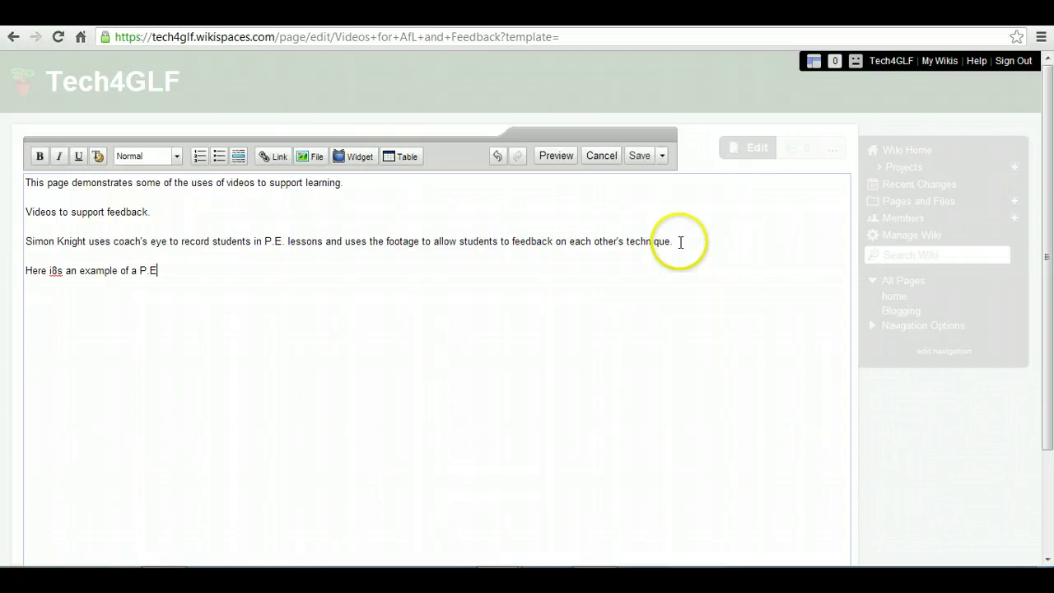
type(". lesson focussing on cricket")
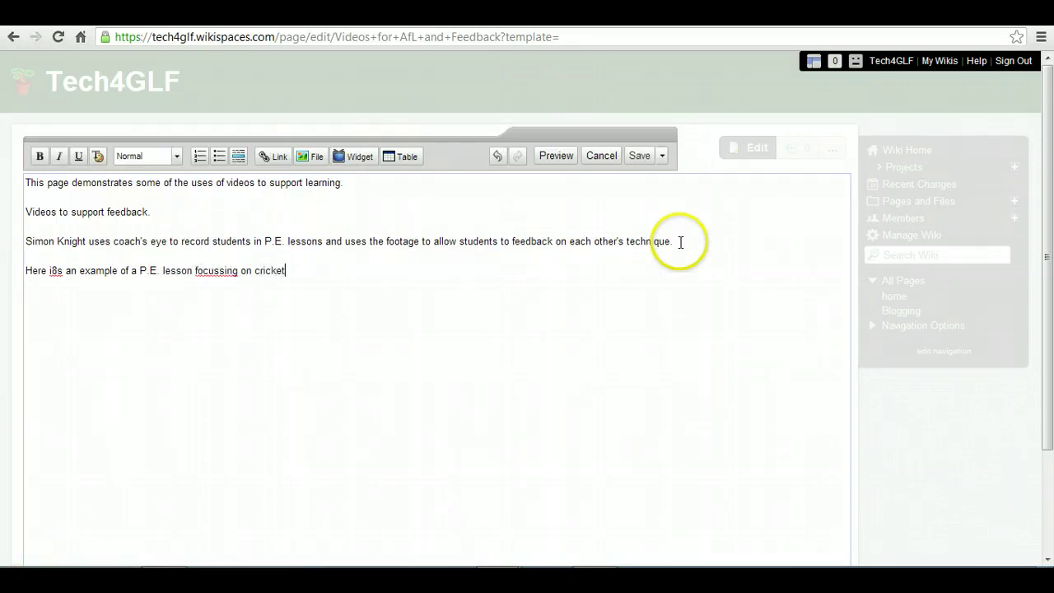
type(" skills.")
left_click(218, 270)
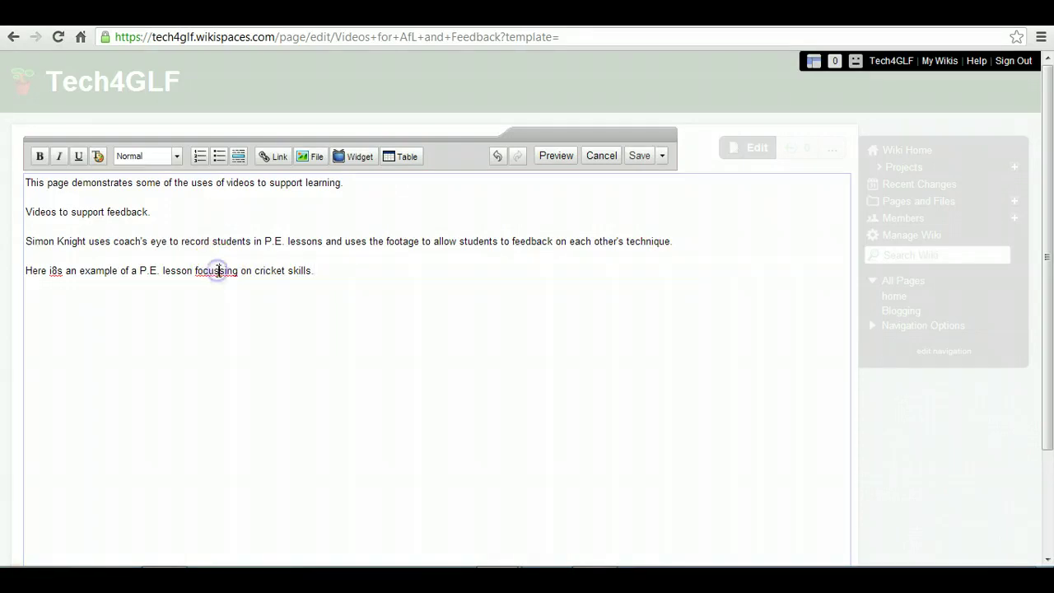
key("BackSpace")
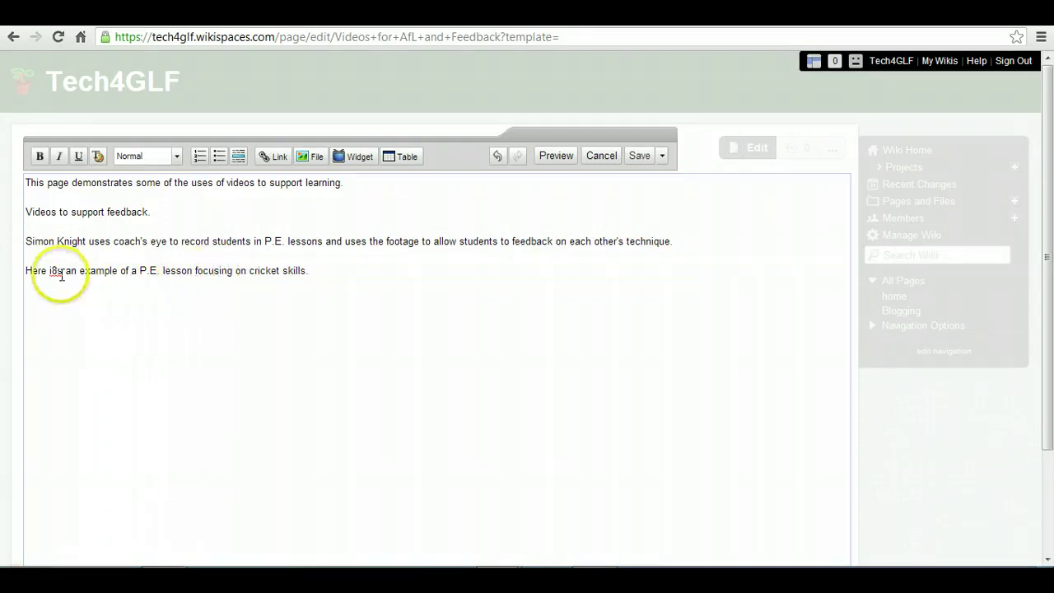
double_click(56, 272)
type("is")
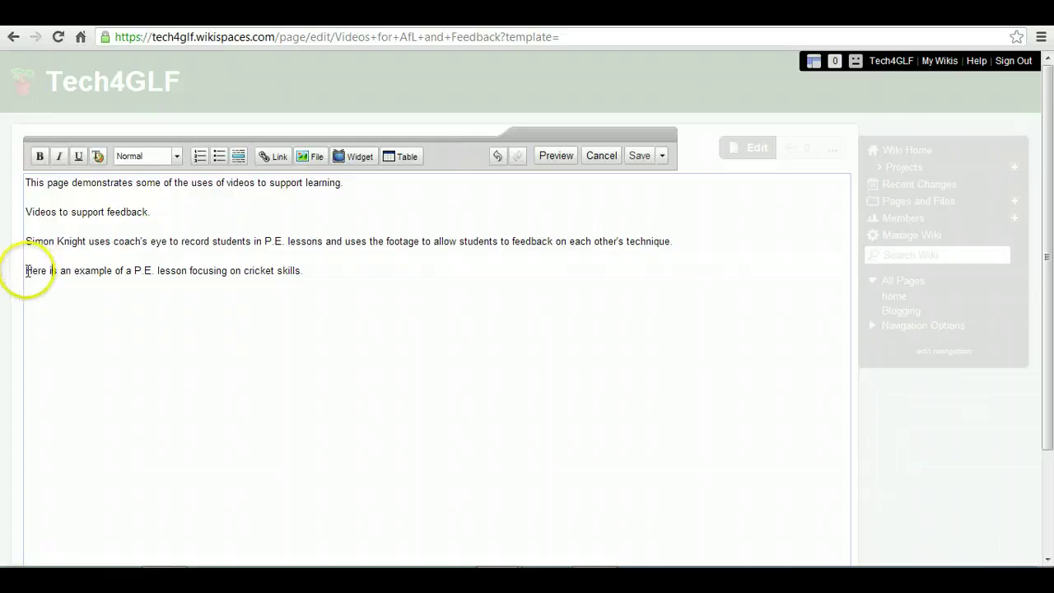
left_click_drag(25, 270, 113, 270)
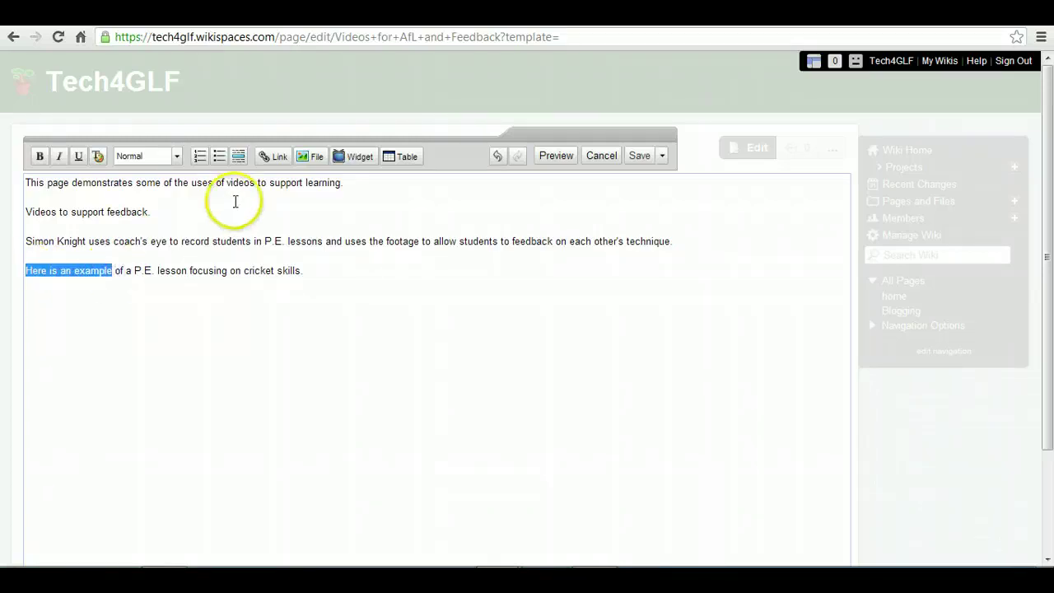
Step: Link 'Here is an example' to the video's youtu.be share URL, opening in a new window
left_click(271, 160)
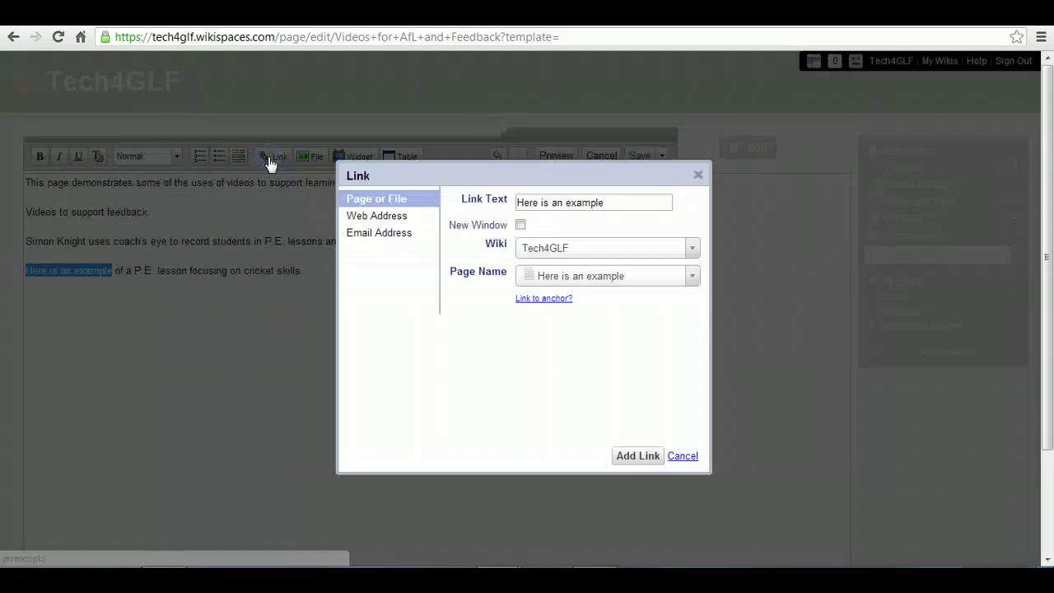
left_click(375, 216)
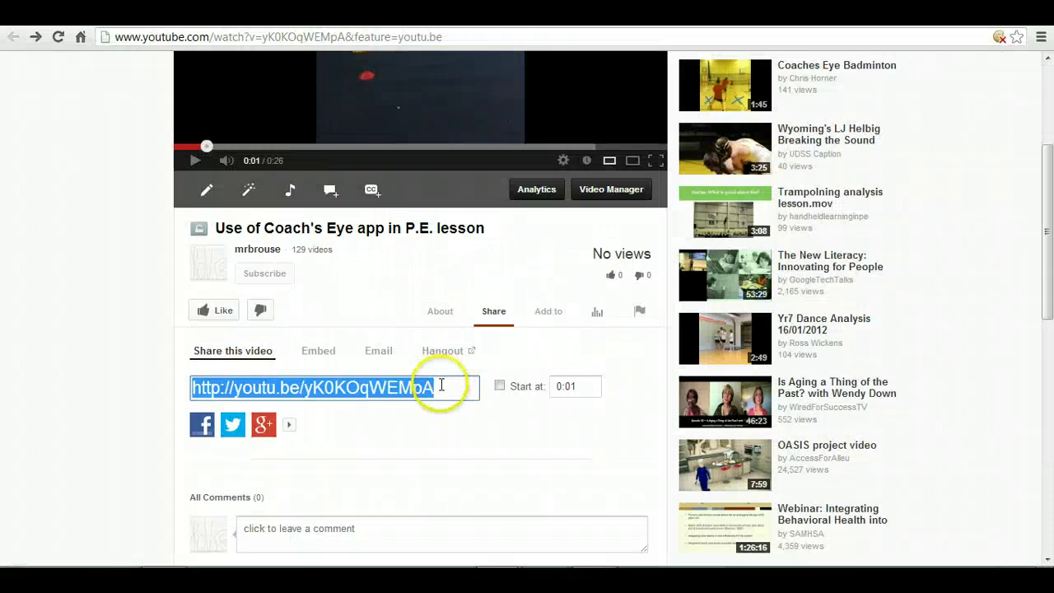
right_click(381, 387)
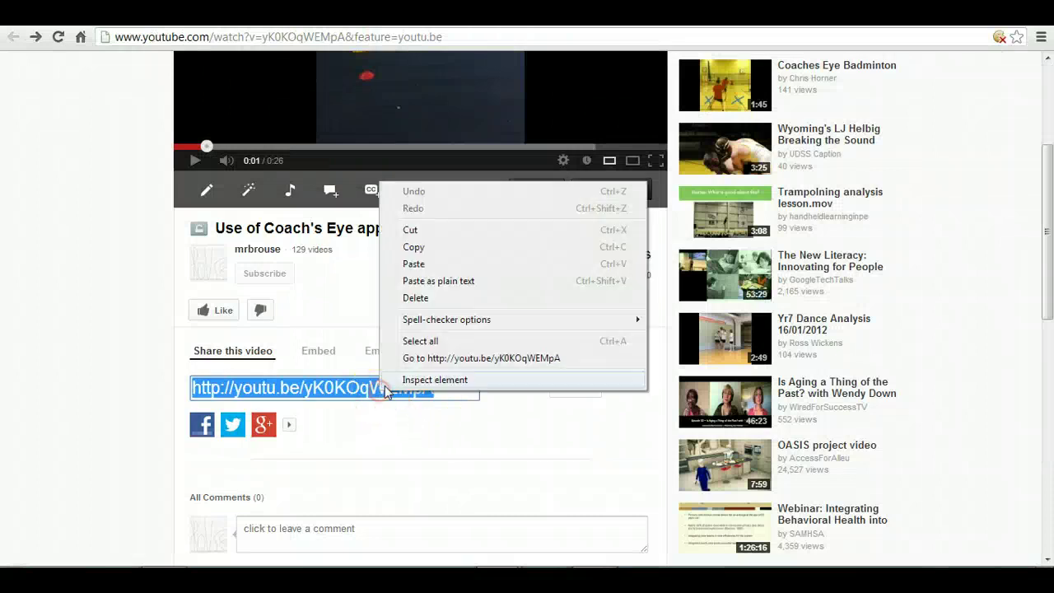
left_click(411, 246)
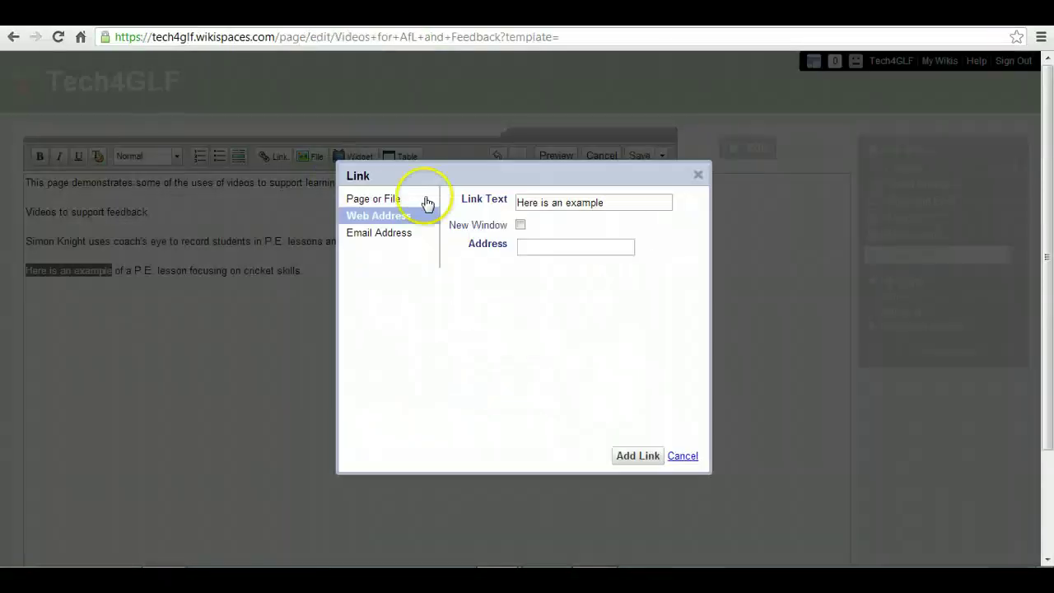
left_click(521, 225)
left_click(529, 245)
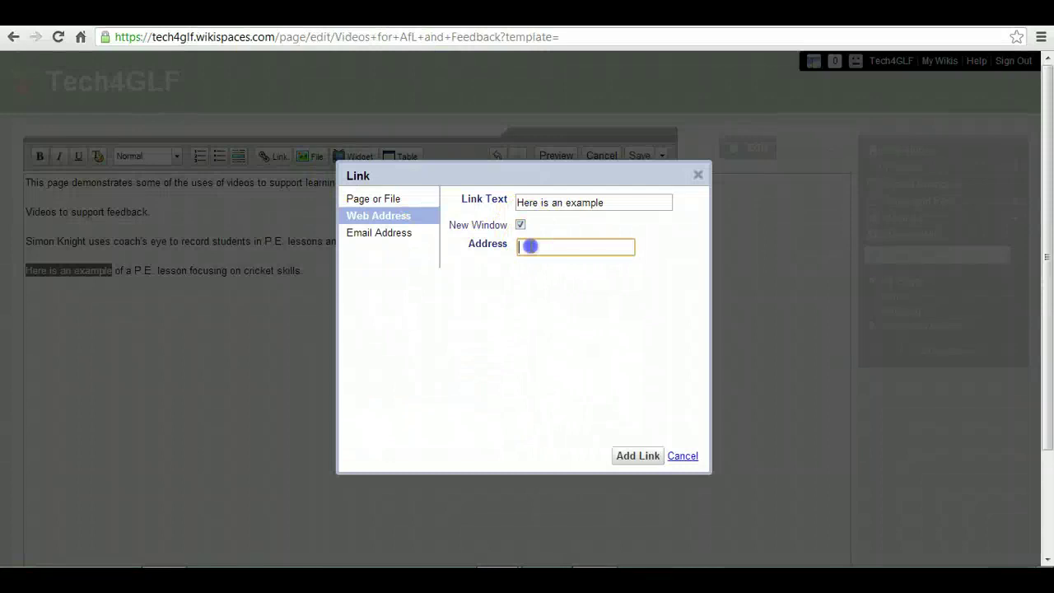
key("ctrl+v")
left_click(658, 458)
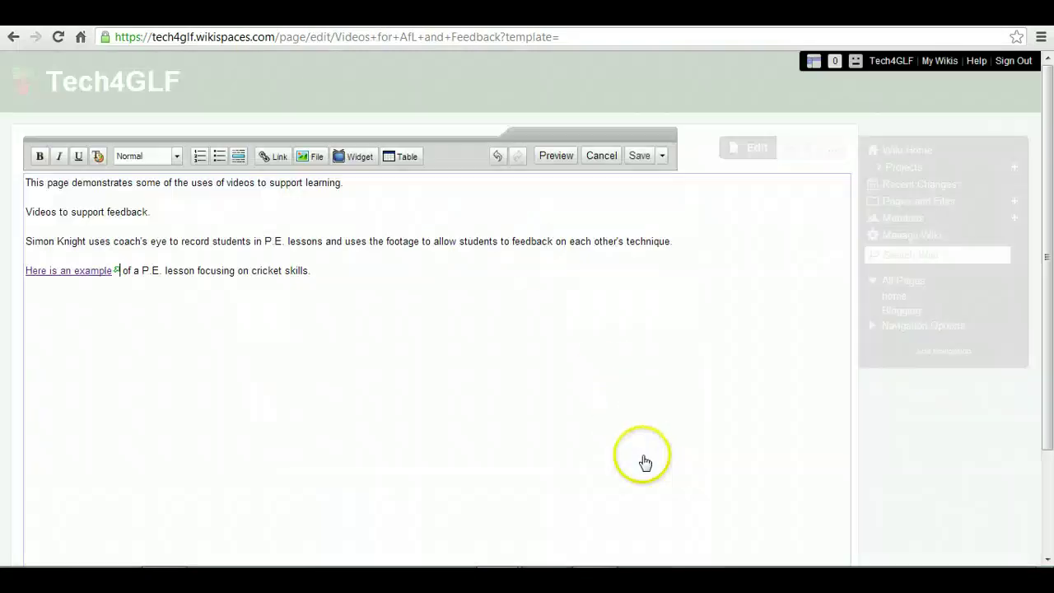
left_click(319, 270)
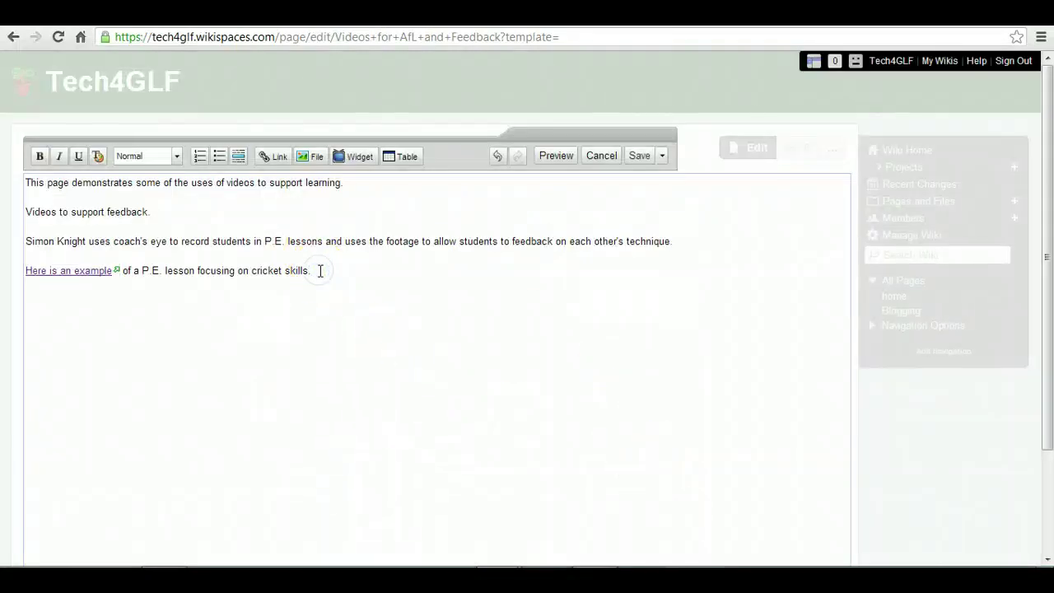
Step: Start a new line below the cricket skills text and choose the YouTube video widget
key("Return")
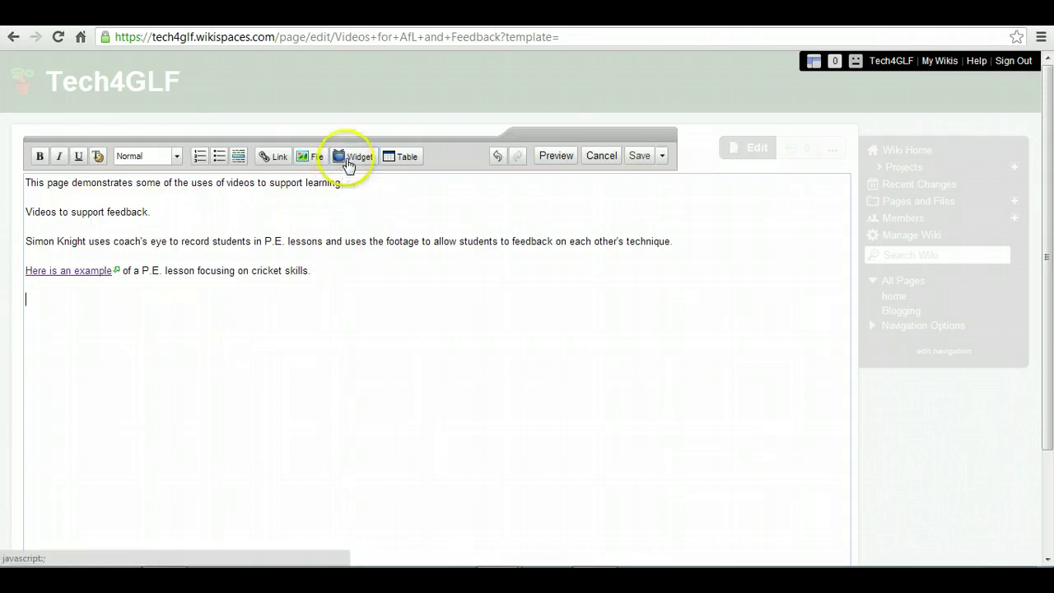
left_click(347, 162)
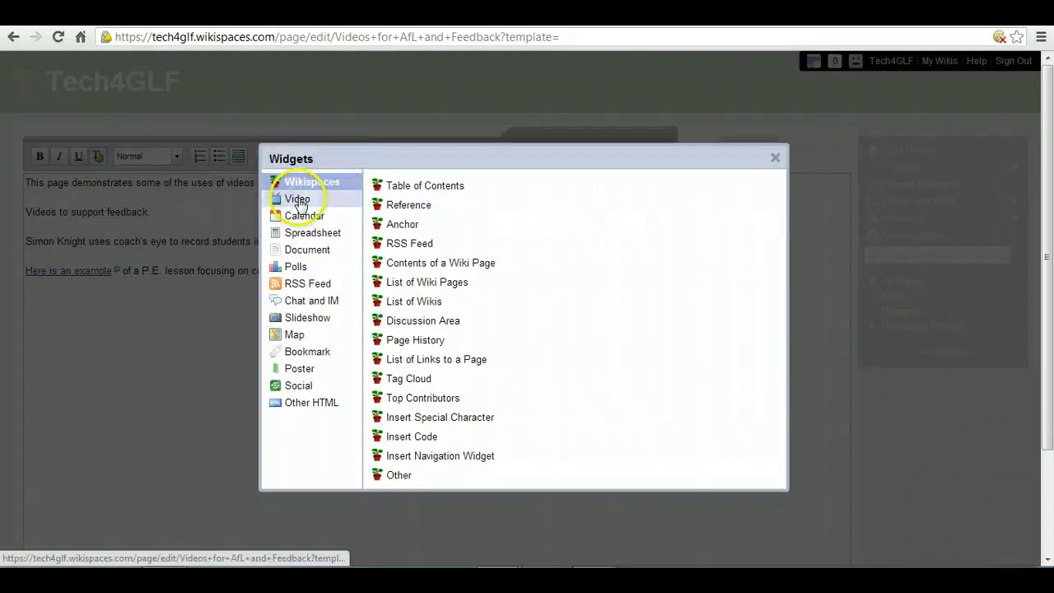
left_click(298, 200)
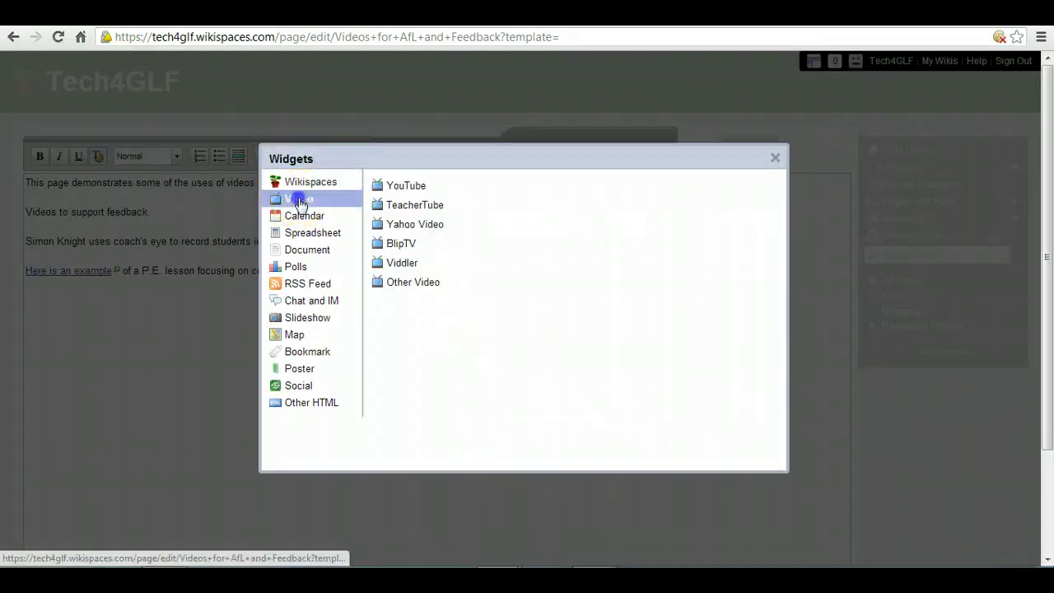
left_click(411, 187)
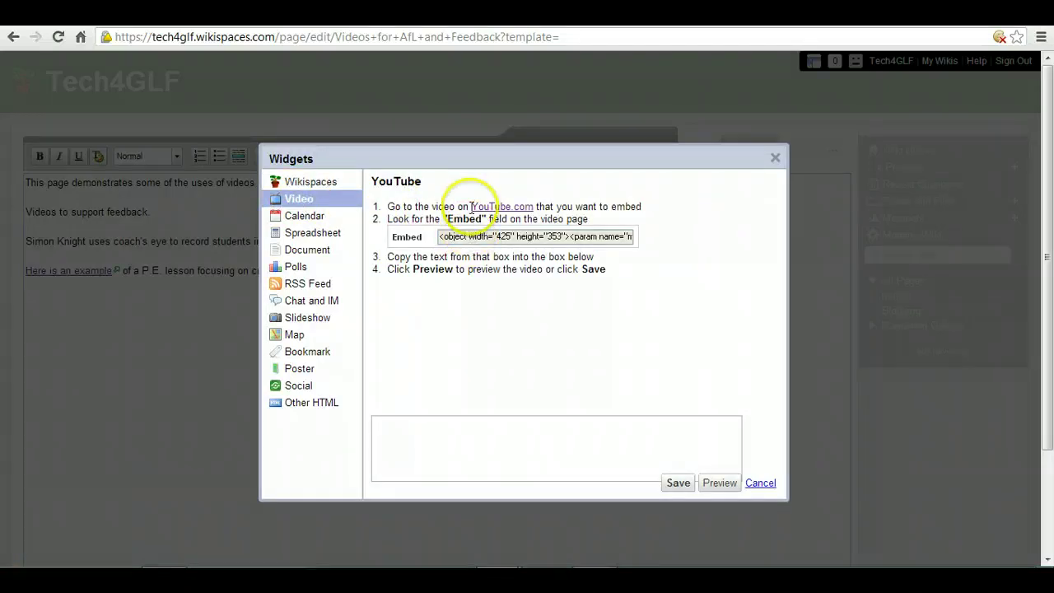
left_click(450, 432)
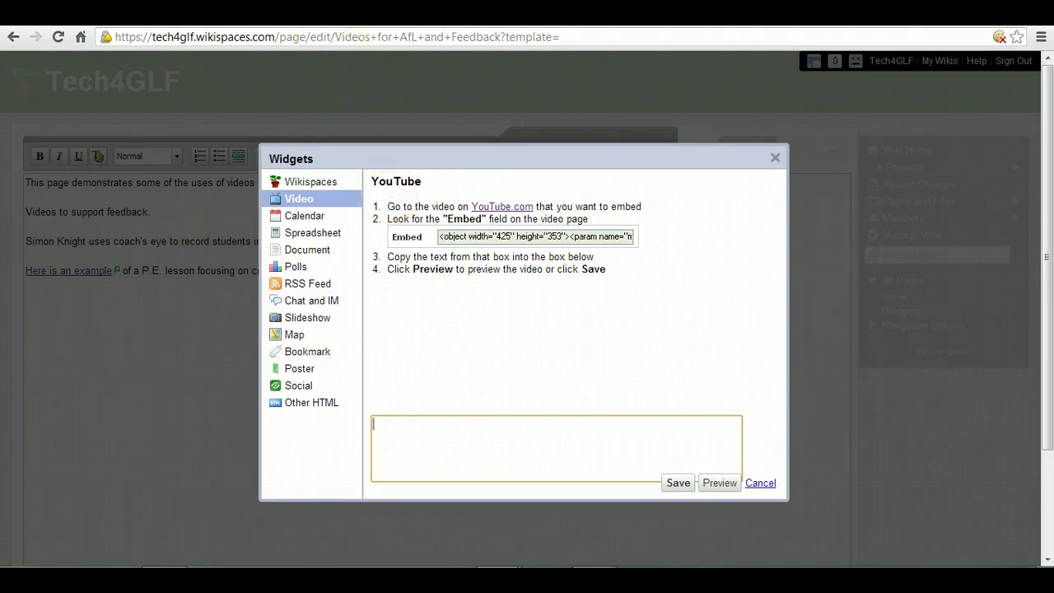
Step: Paste the video's iframe embed code from YouTube into the widget, insert it, and save the page
left_click(308, 13)
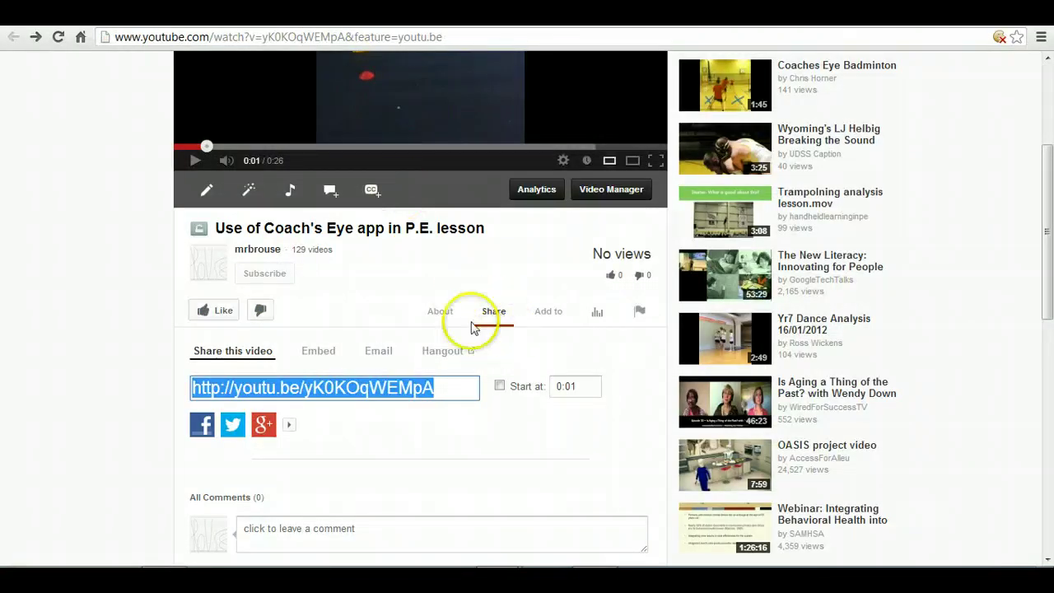
left_click(314, 352)
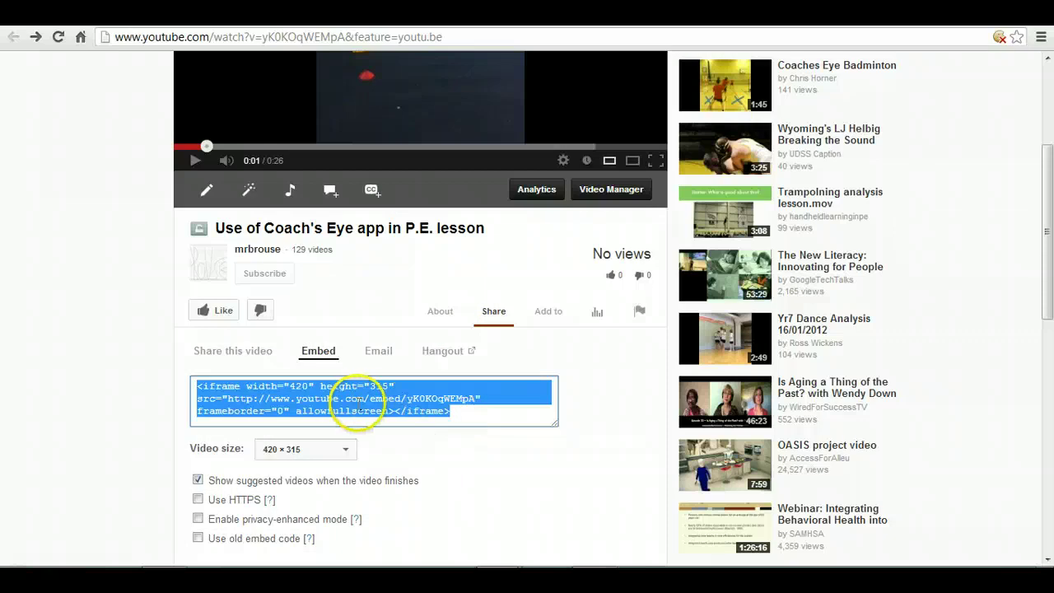
right_click(357, 404)
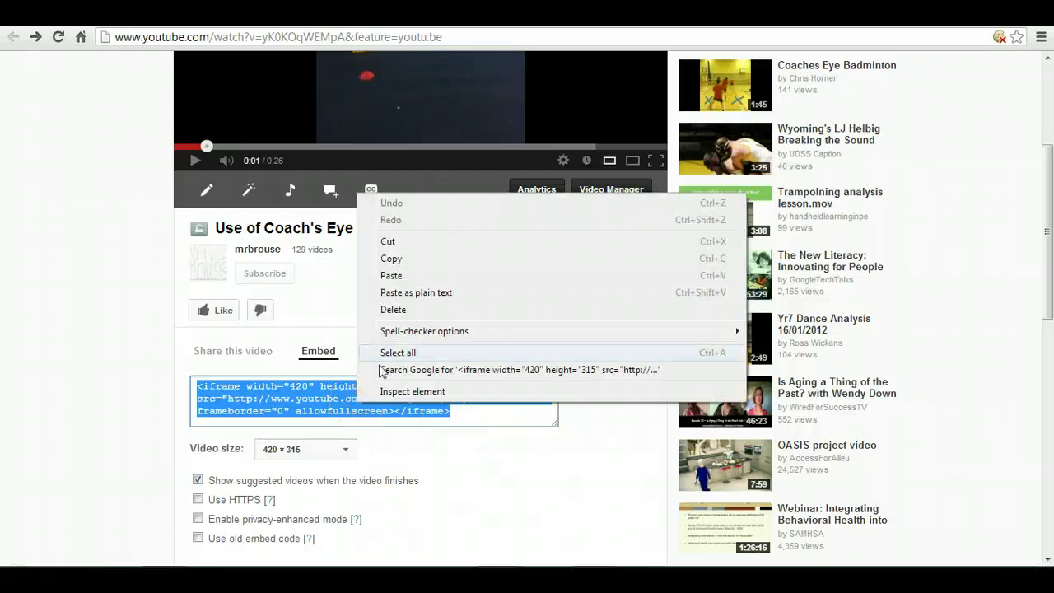
left_click(407, 260)
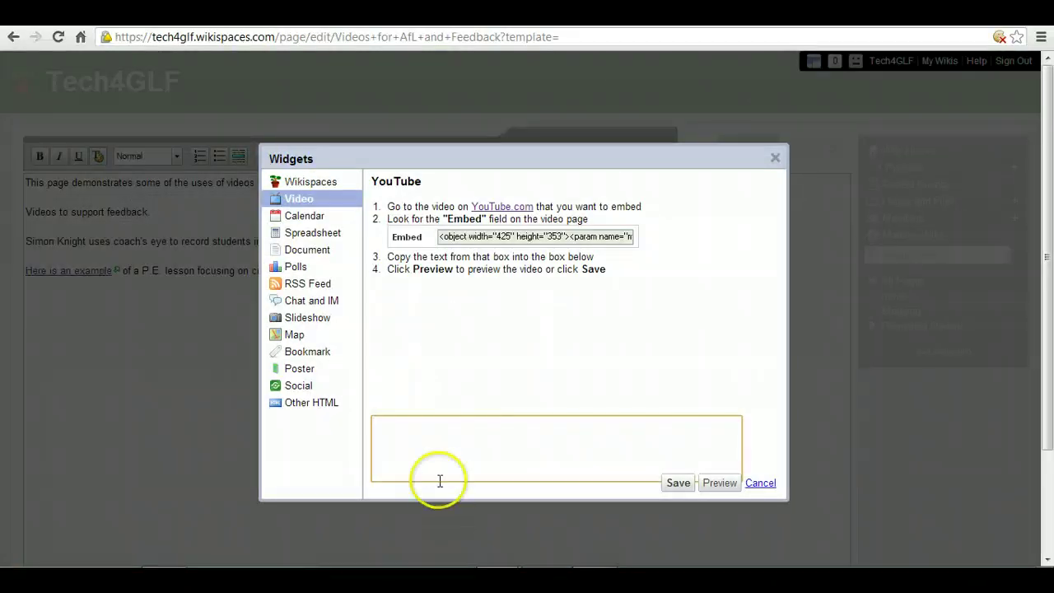
left_click(434, 447)
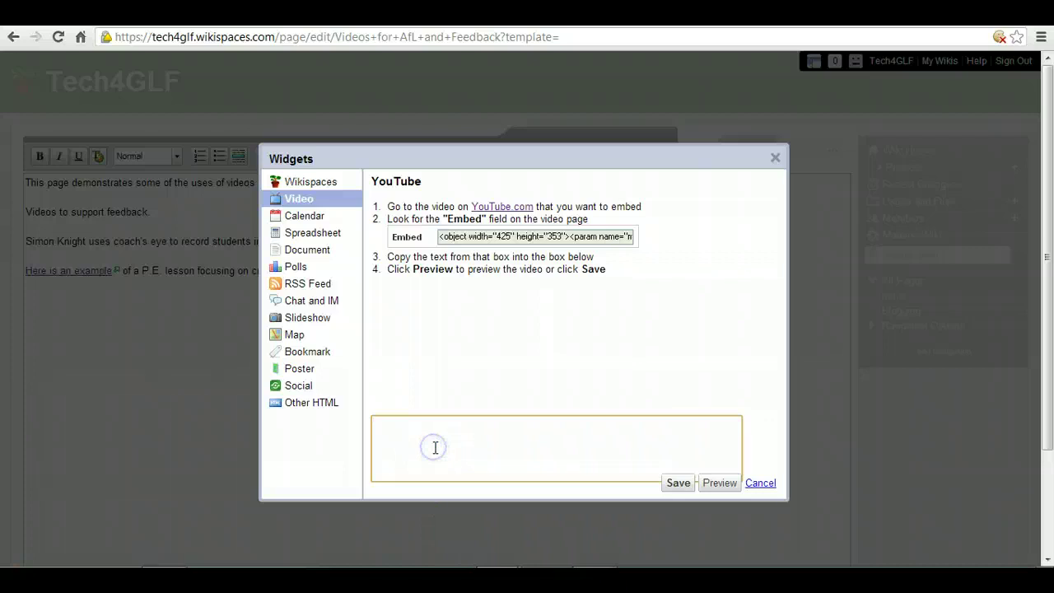
key("ctrl+v")
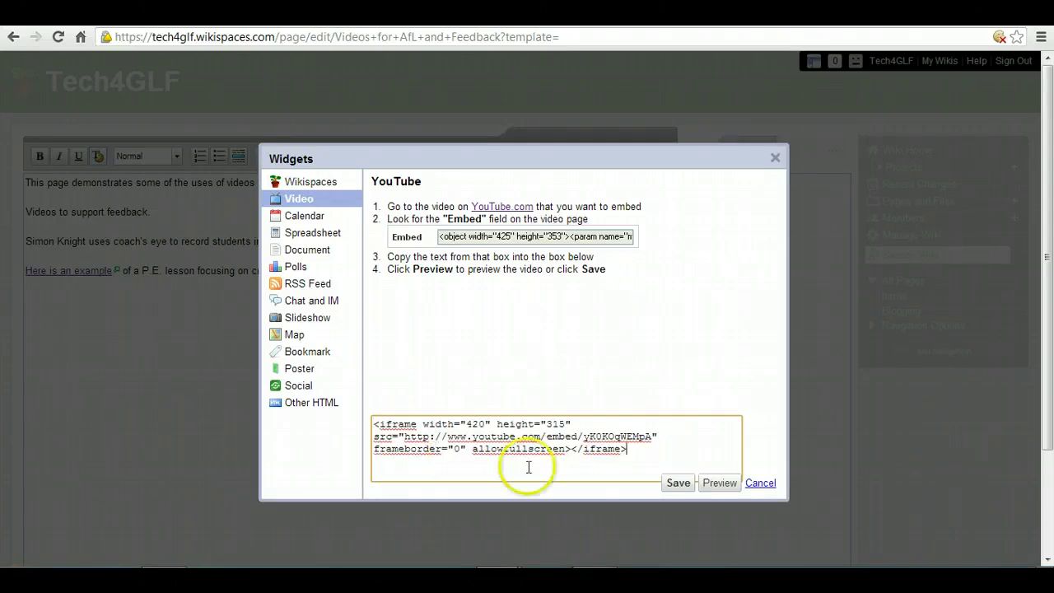
left_click(677, 482)
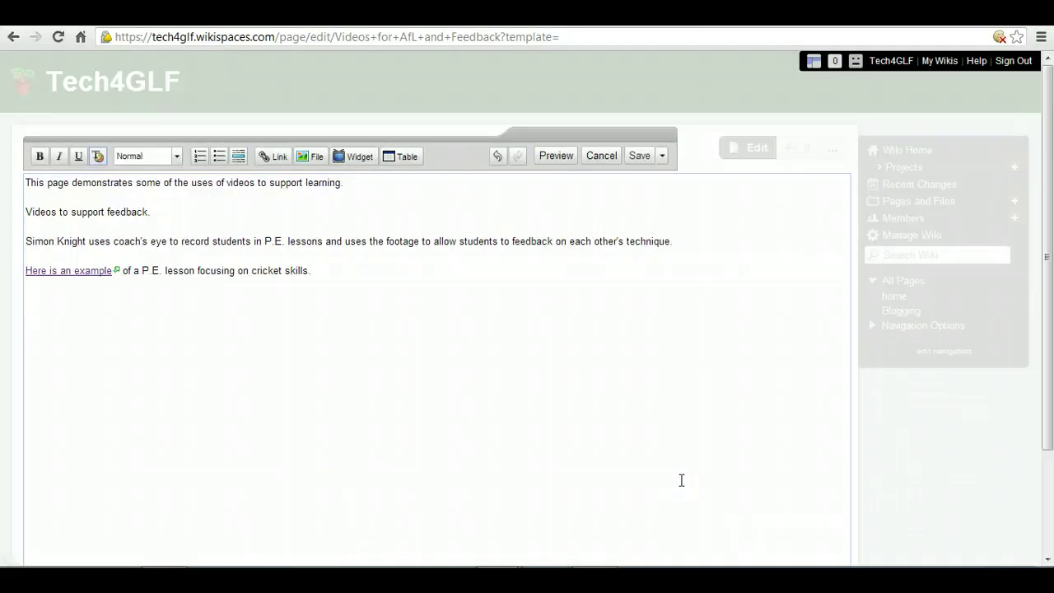
left_click(639, 163)
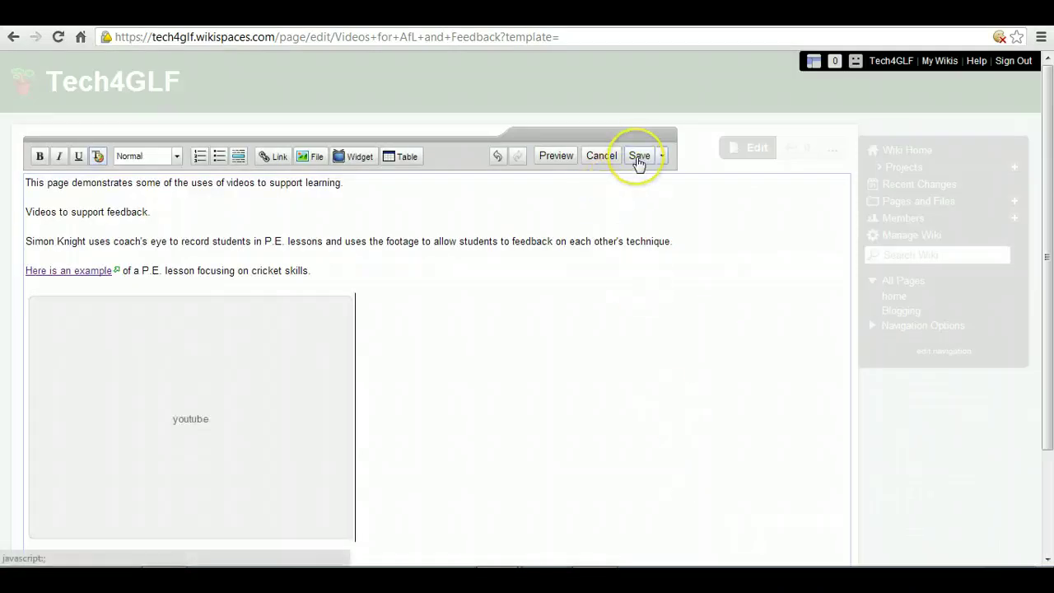